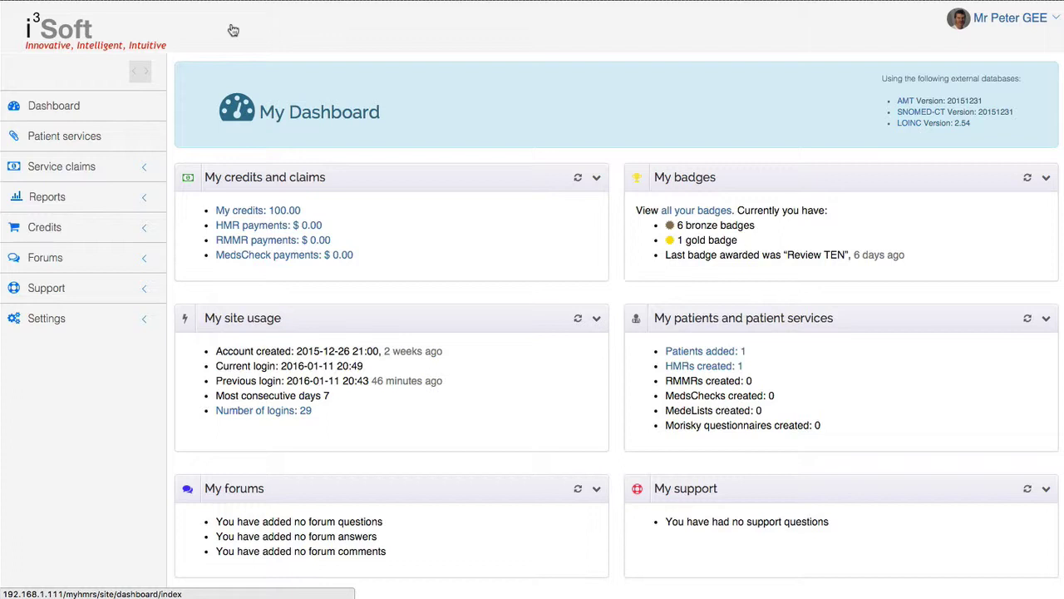
Step: Open the Issues section of the patient's Home Medication Review created on 2015-12-30
click(719, 363)
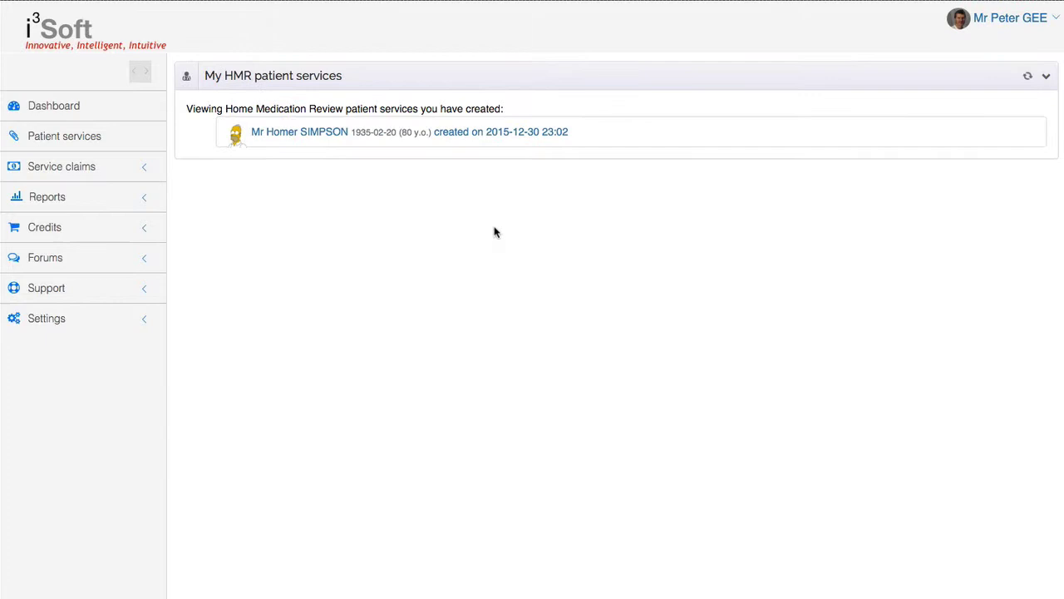
click(320, 133)
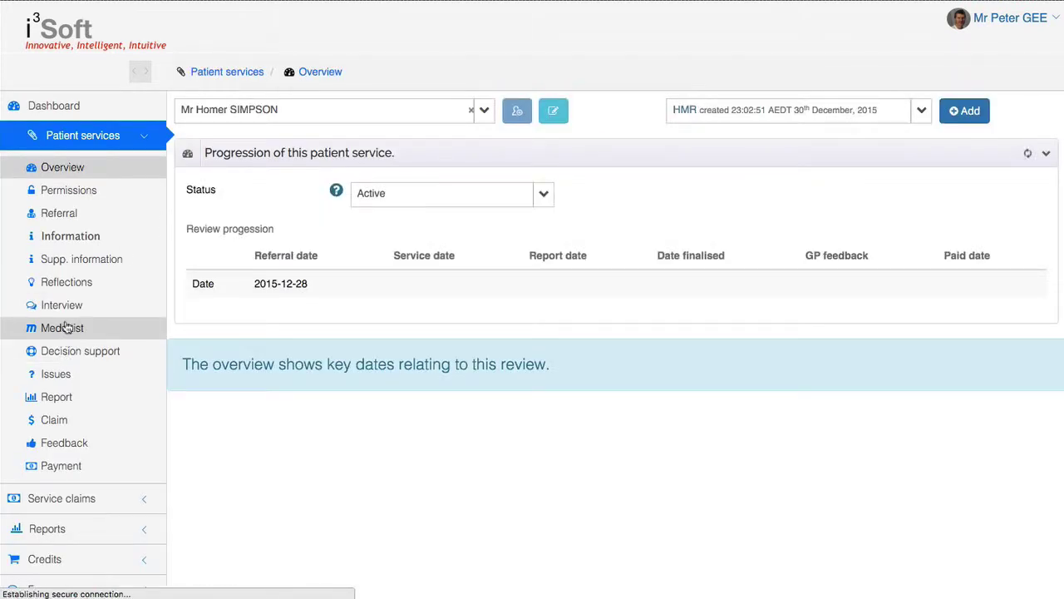
click(66, 376)
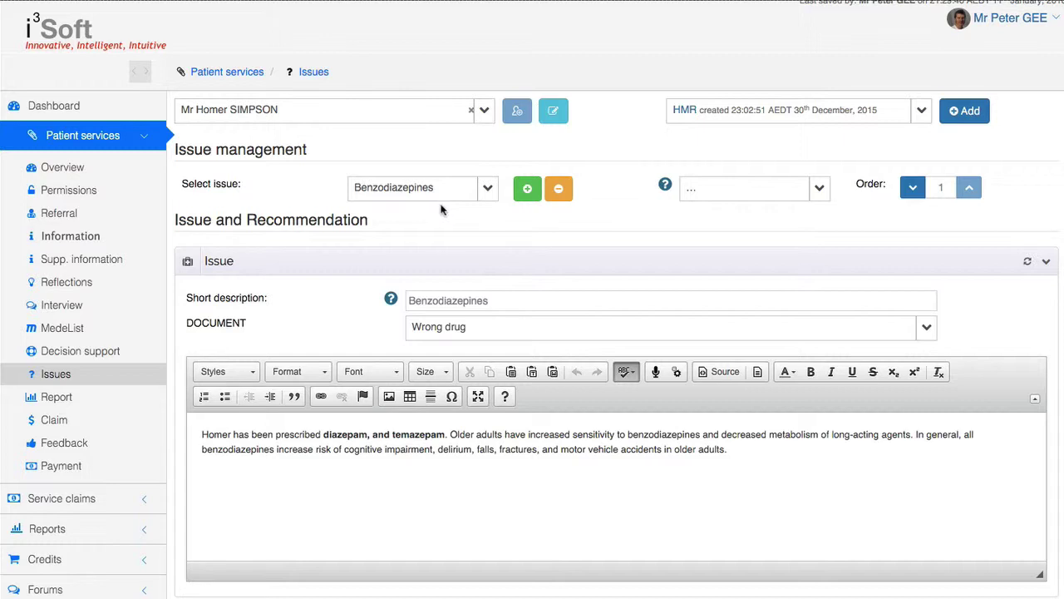
Step: Remove the issue named "__ change me __" from the patient's review
click(487, 191)
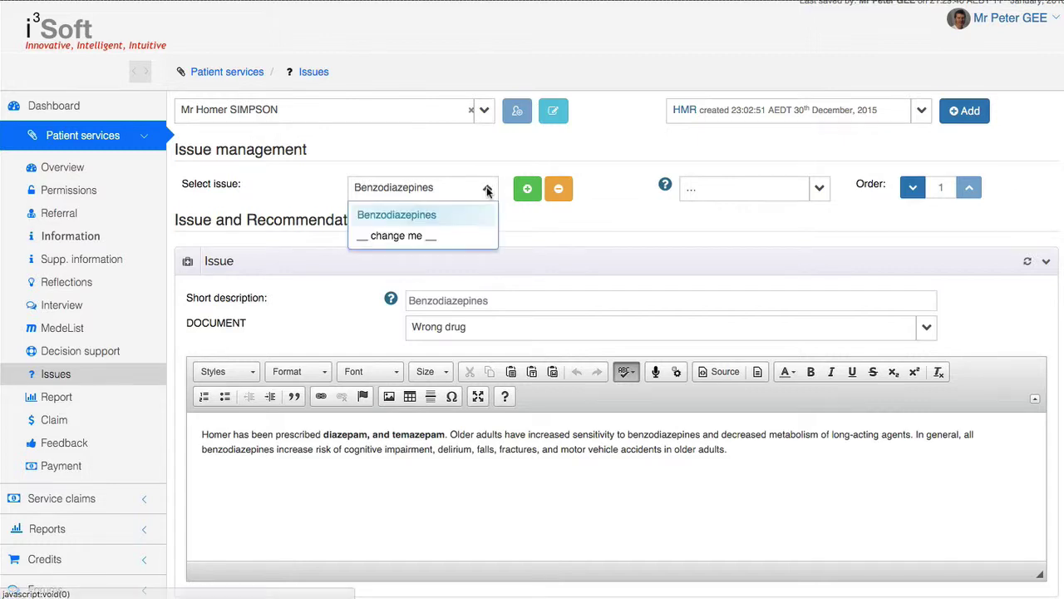
click(462, 237)
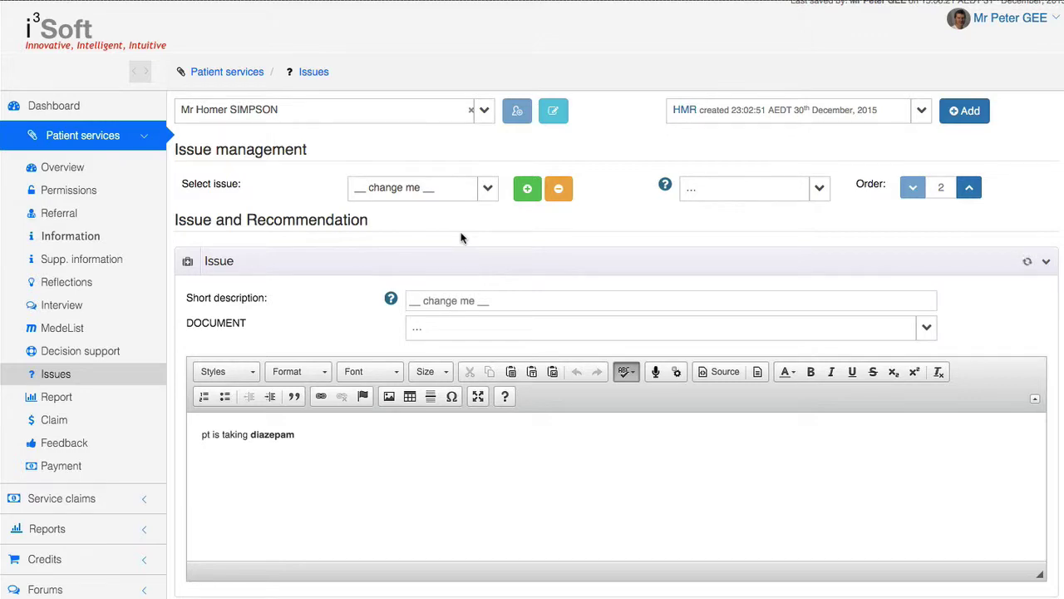
click(559, 189)
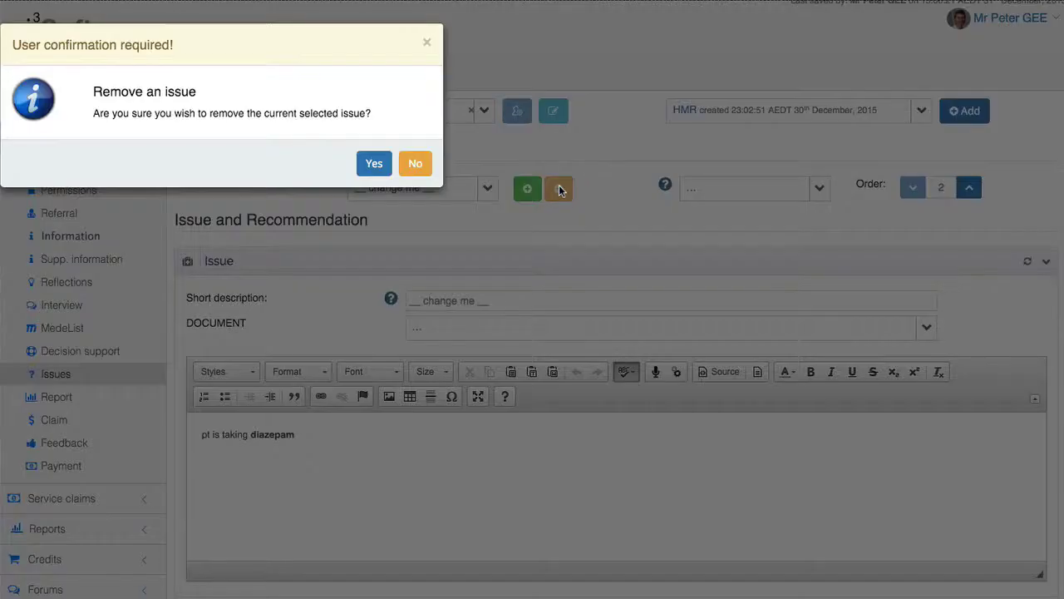
click(376, 164)
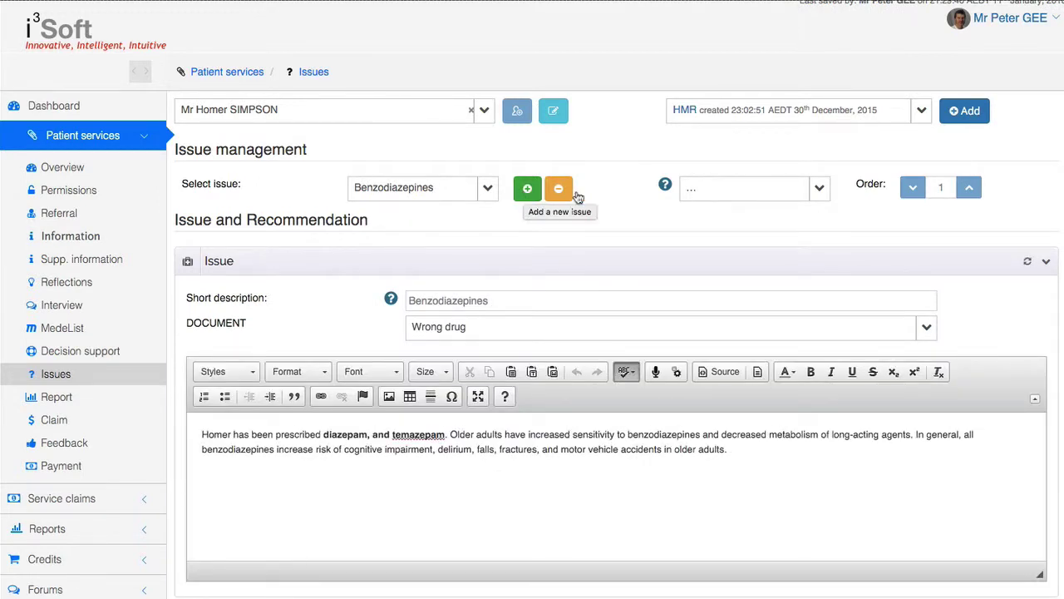
click(717, 196)
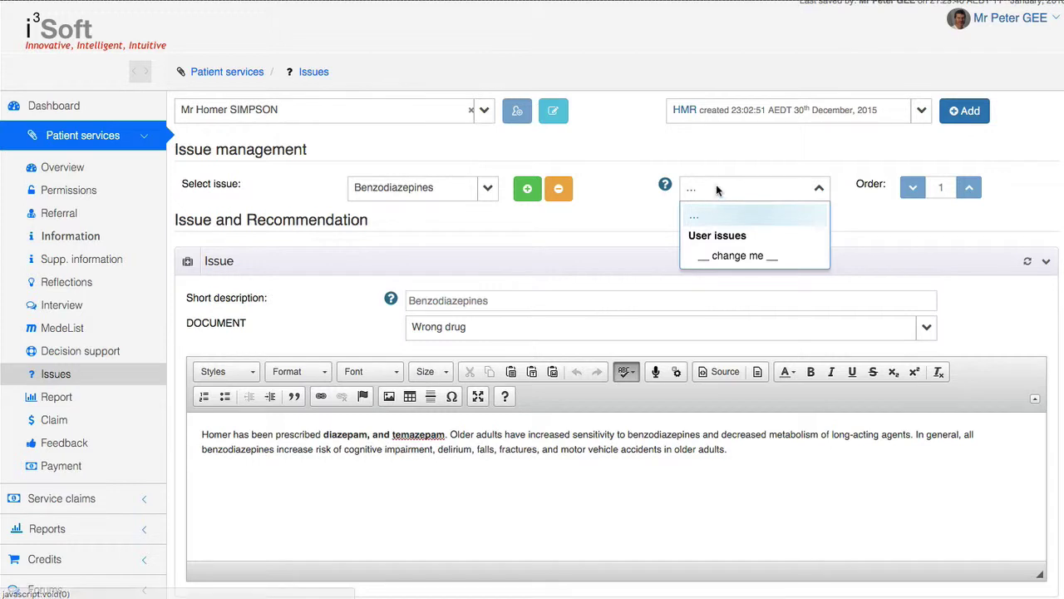
click(720, 163)
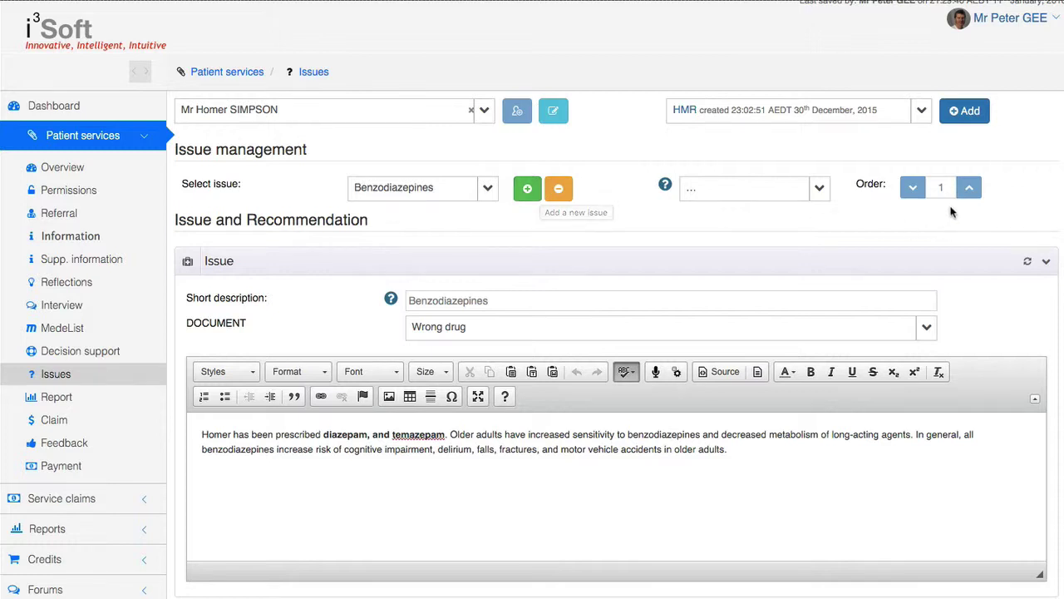
Step: Add a new issue to the review and set its short description to "simvastatin"
click(527, 196)
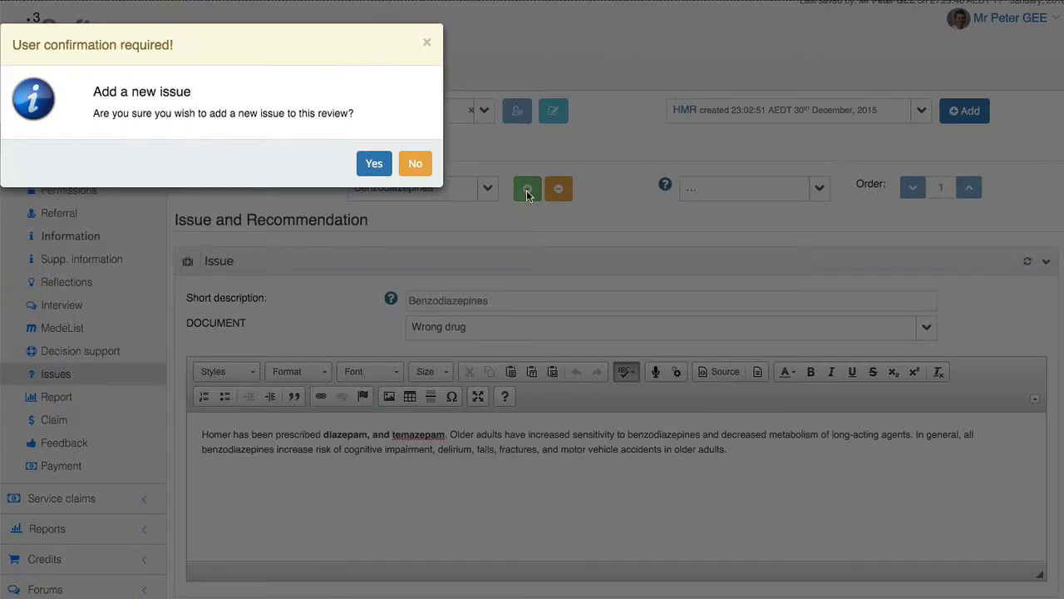
click(370, 163)
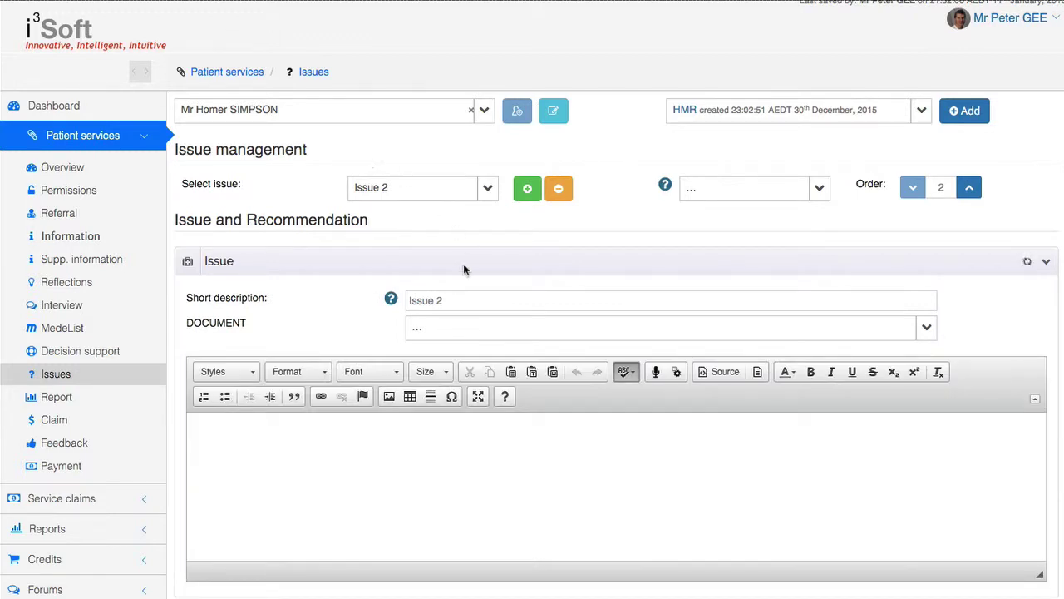
drag(463, 301, 409, 301)
mouse_move(391, 297)
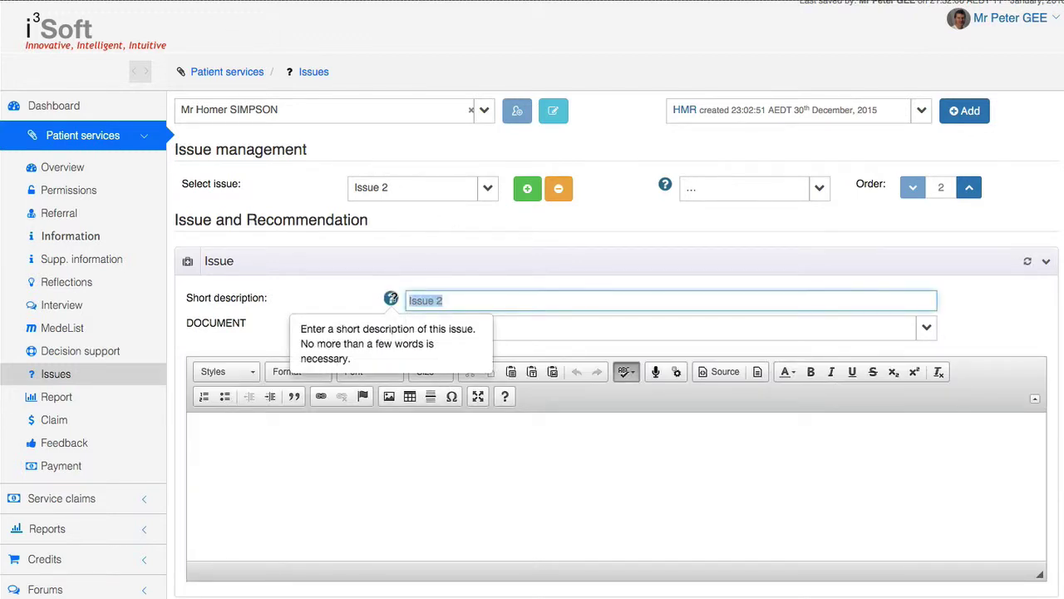
text(simvastatin)
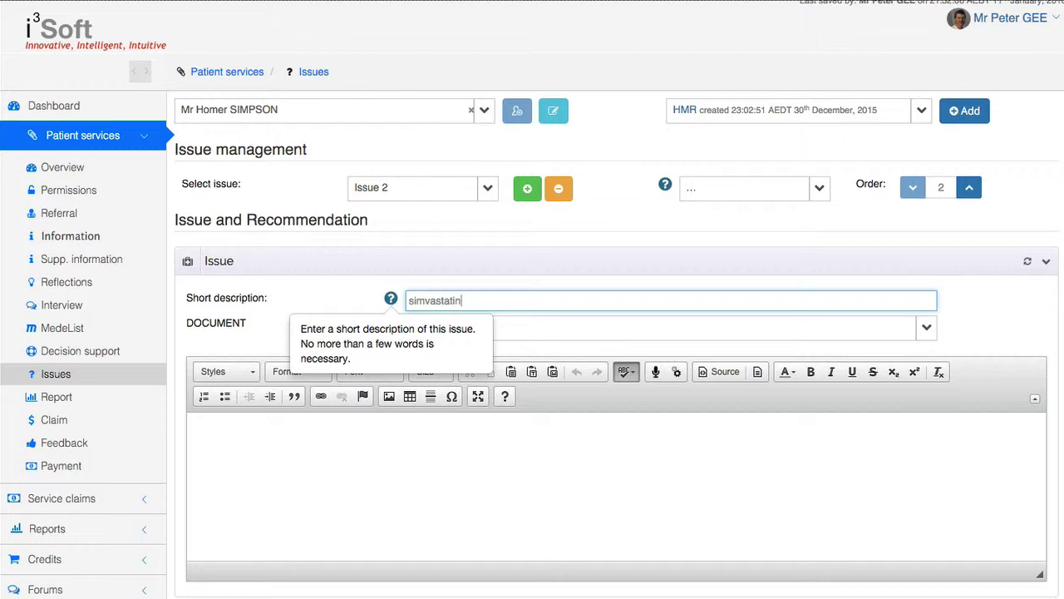
Step: Classify the simvastatin issue as Drug interaction and describe the statin toxicity risk from simvastatin 80mg, verapamil 180mg and clarithromycin 250mg
click(674, 332)
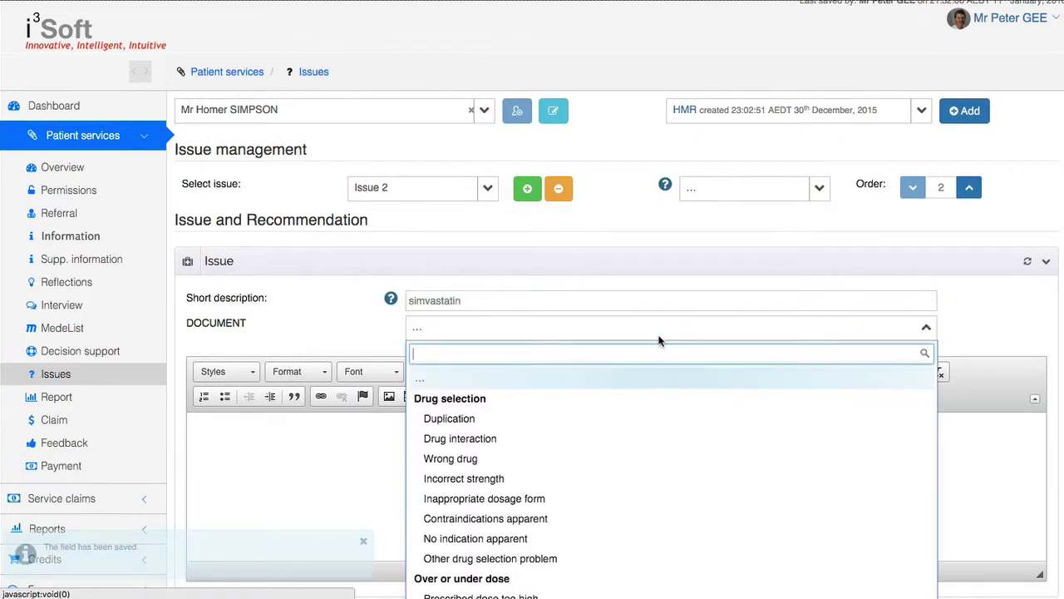
click(566, 440)
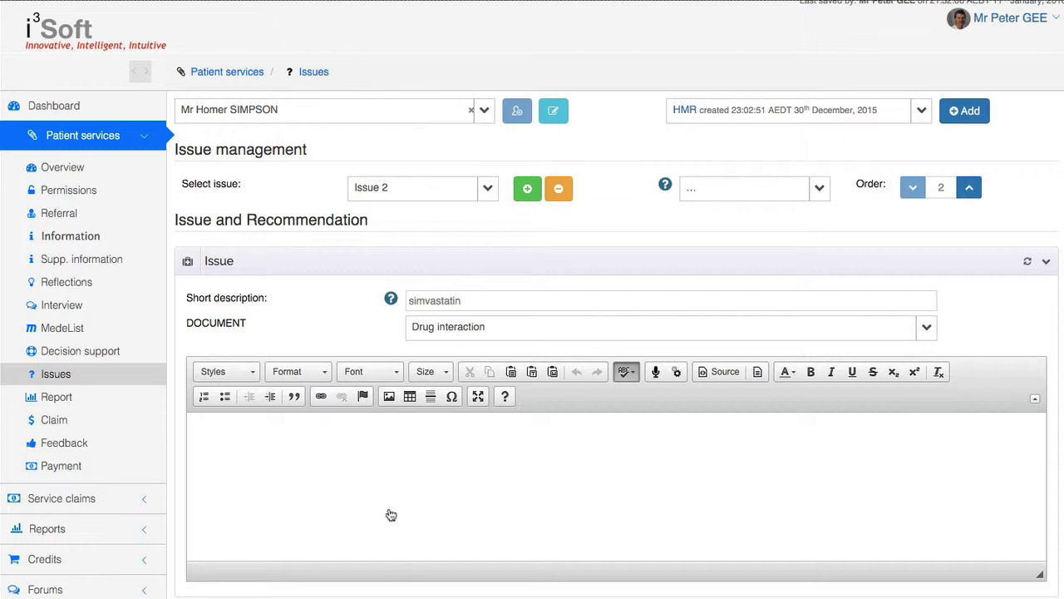
click(377, 478)
text(Homer currently takes simvastatin 80mg nocte, verapamil 180mg mane and clarithromycin 250mg 1 bd (to initiate upon symptoms of a respiratory tract infection). Both clarithomycin and verpamil may inhibit CYP3A4, thus reduce the metabolism of simvastatin. Despite not reporting symptoms suggestive of muscular toxicity, I am concerned that the occasional addition of clarithromycin to high dose simvastatin and verapamil may put him at high risk of statin-related toxicity.)
Step: Enter a recommendation to change simvastatin to rosuvastatin, as it is not significantly metabolised by CYP3A4, and set the PSA recommendation to R3 Drug change
scroll(382, 478, down, 6)
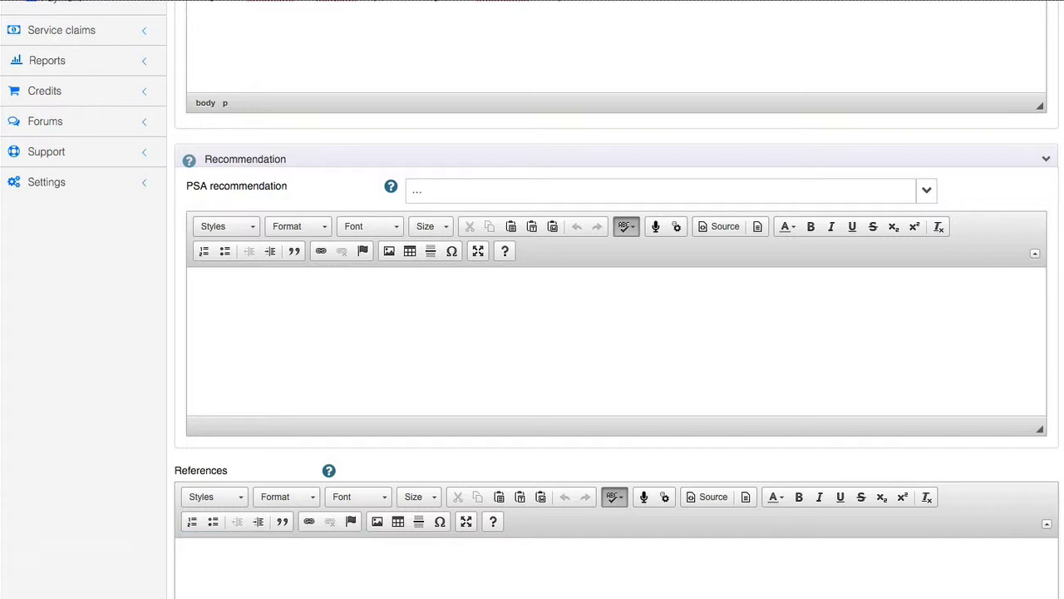
click(345, 318)
text(Given the risk of statin-related toxicity you may wish to consider changing simvastatin to rosuvastatin, given it is not significantly metabolised by CYP3A4.)
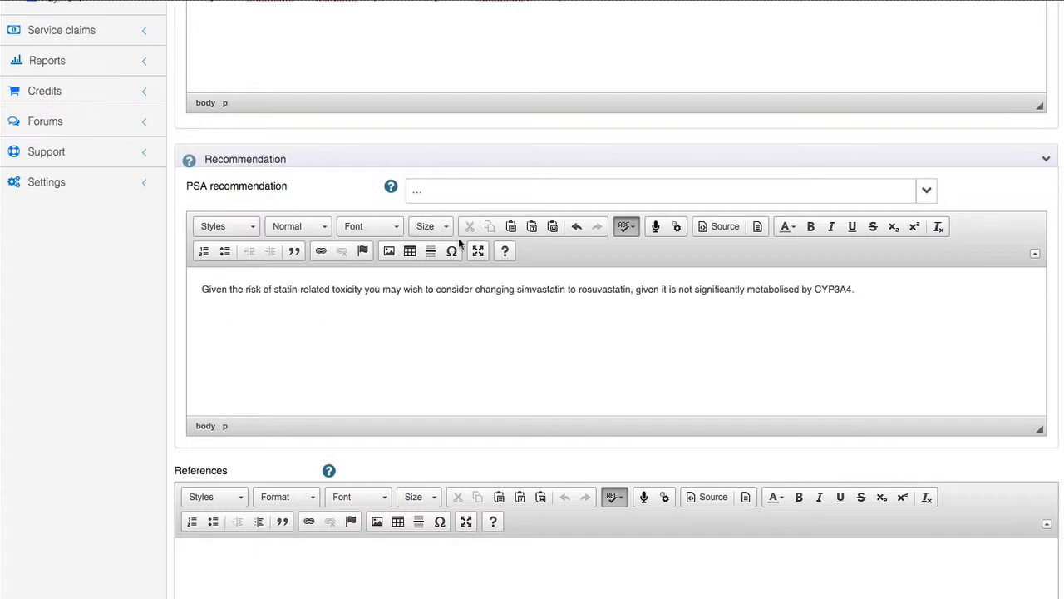
click(496, 193)
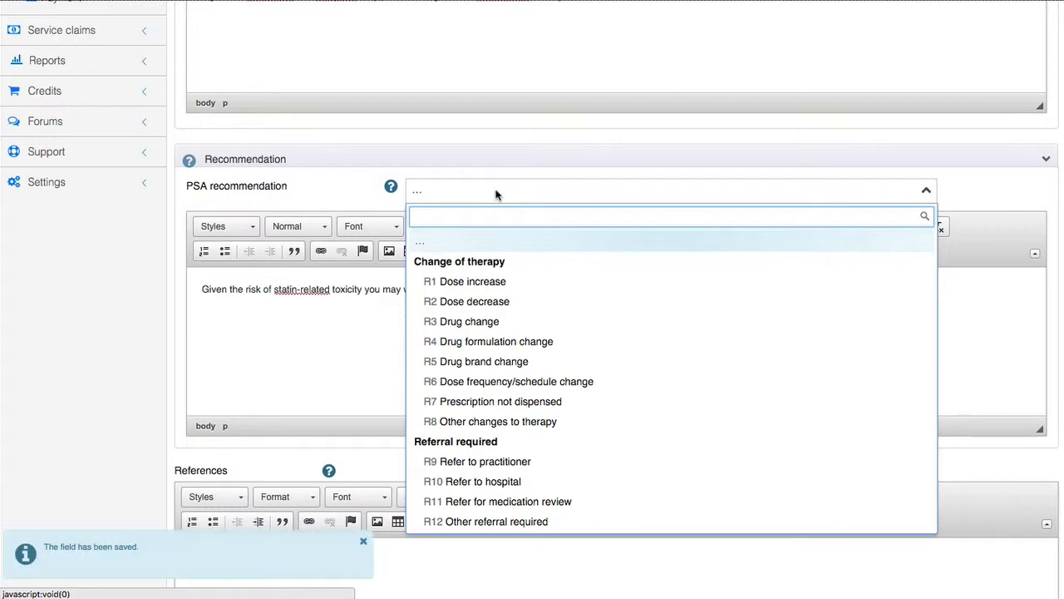
click(501, 321)
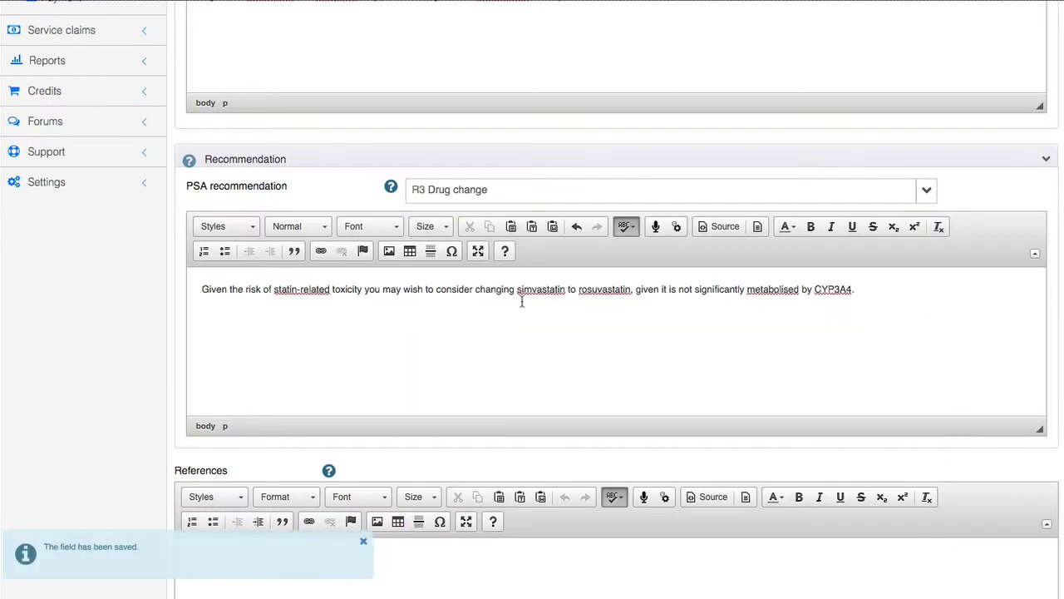
Step: Review the simvastatin issue's description, its recommendation and the References section
scroll(522, 302, up, 5)
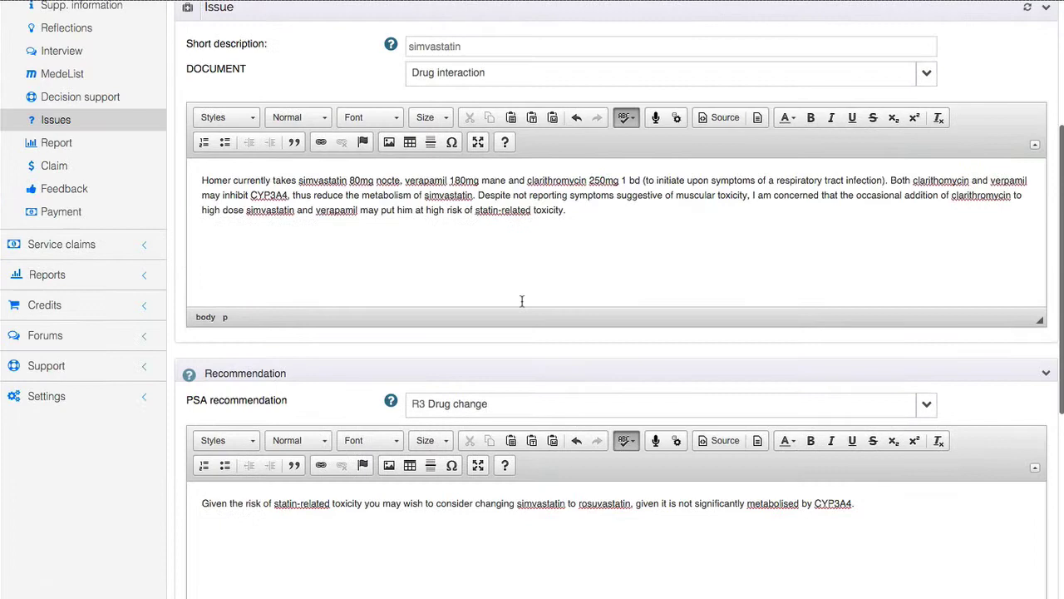
scroll(503, 201, down, 4)
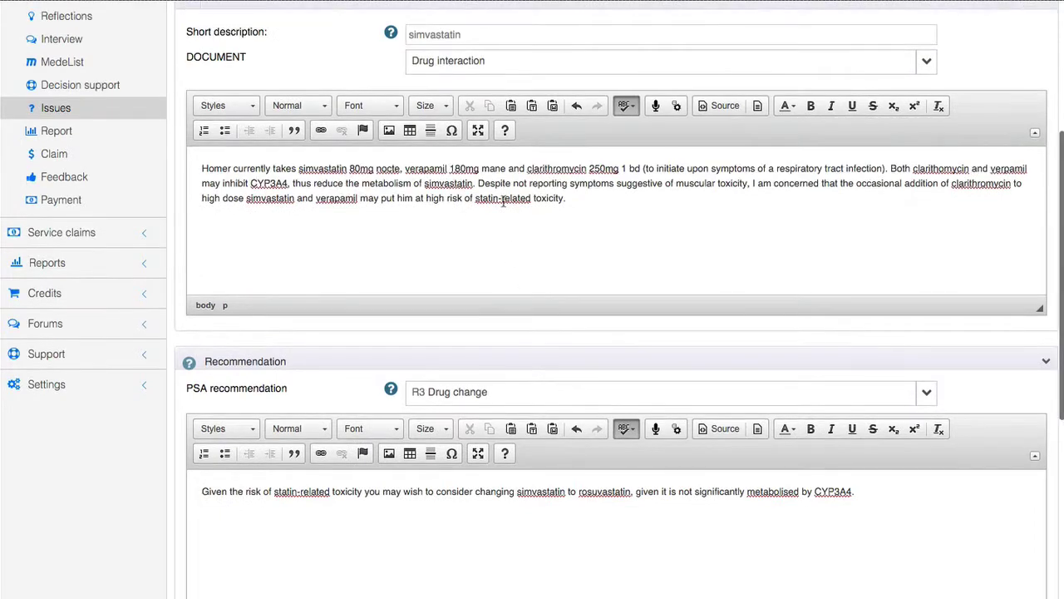
scroll(503, 201, down, 5)
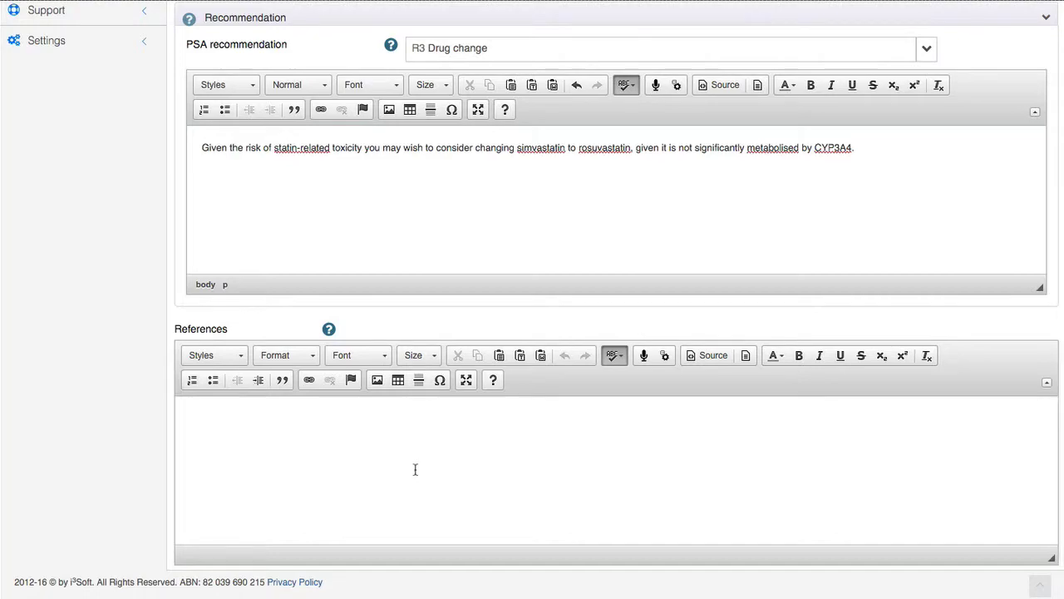
scroll(415, 470, up, 3)
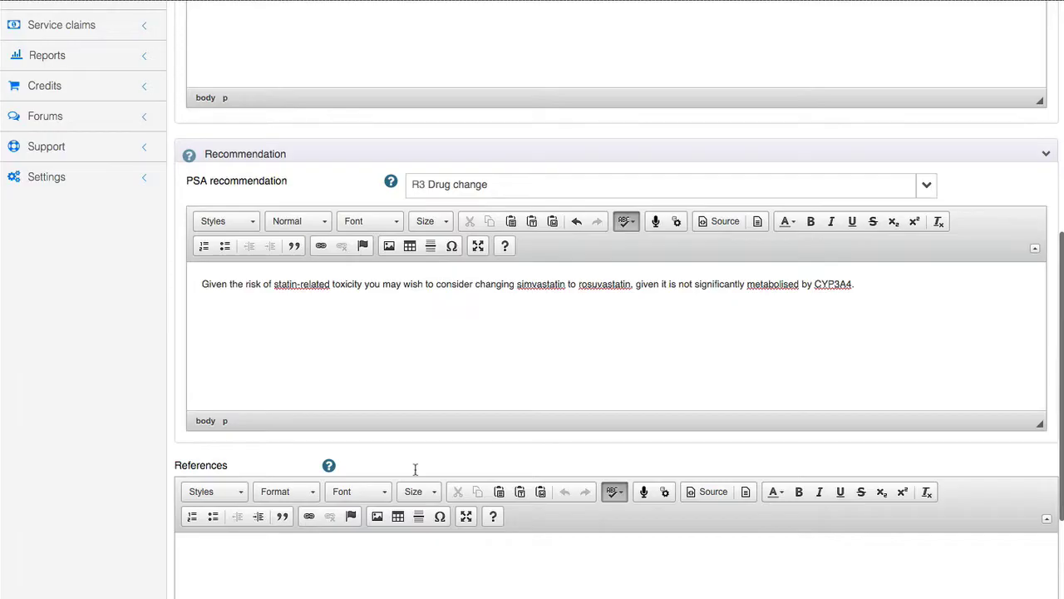
scroll(415, 469, down, 3)
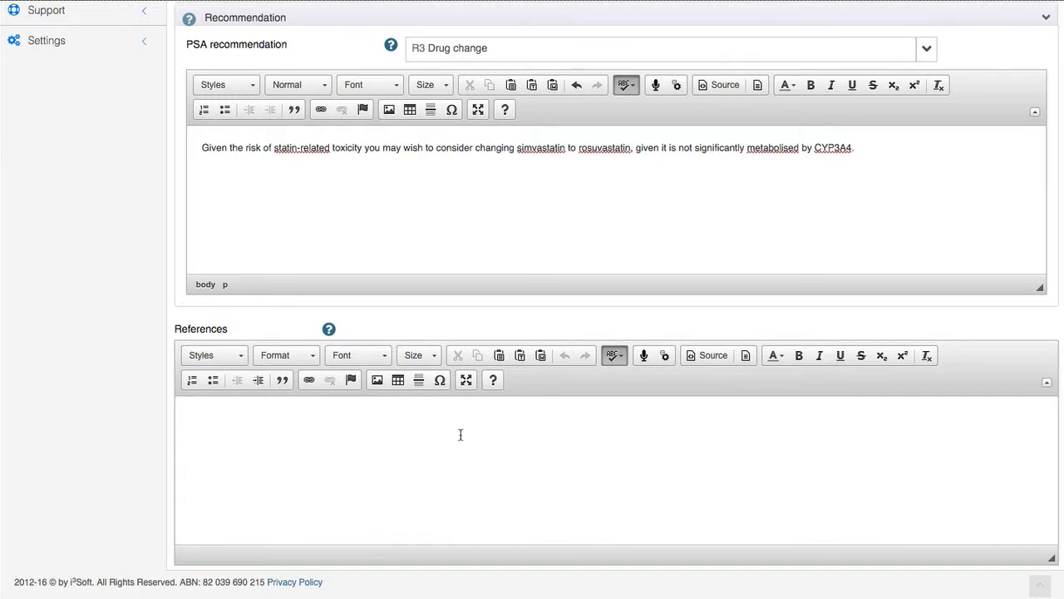
Step: Add another new issue to the review and set its short description to "bleeding risk"
scroll(498, 355, up, 10)
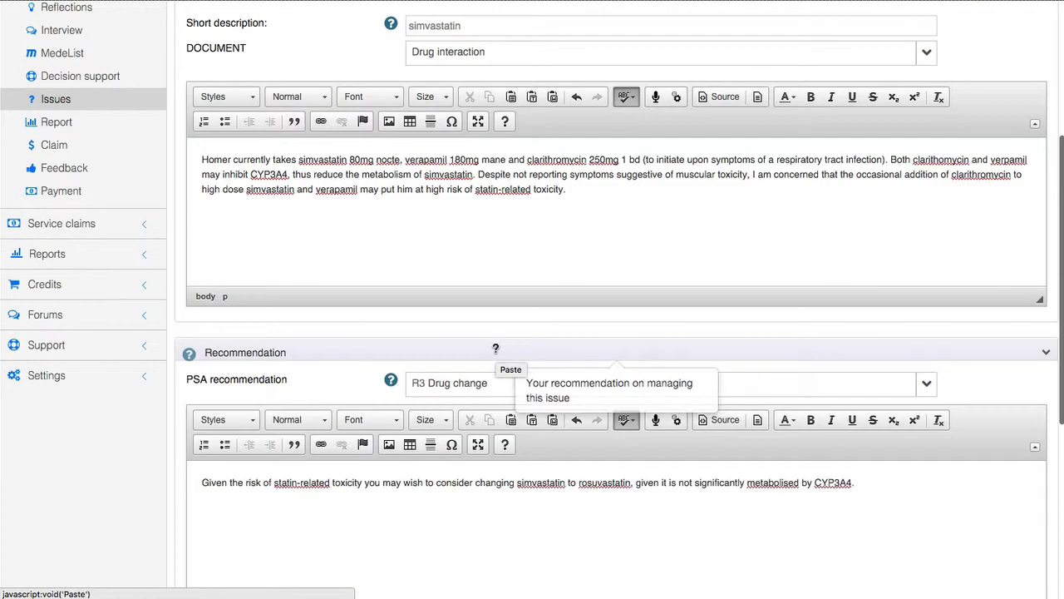
scroll(610, 113, up, 1)
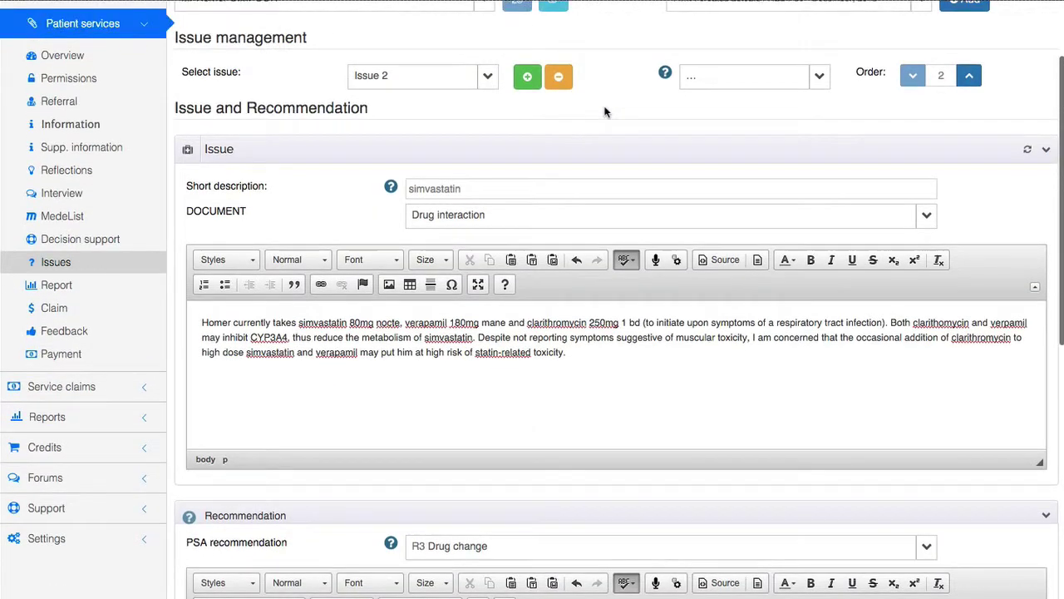
click(521, 80)
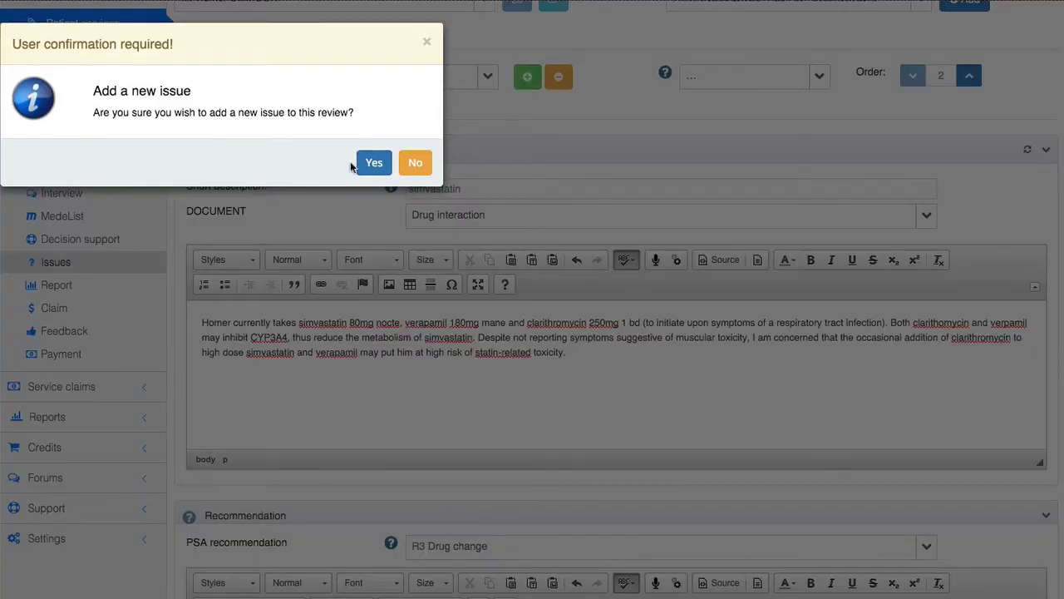
click(372, 164)
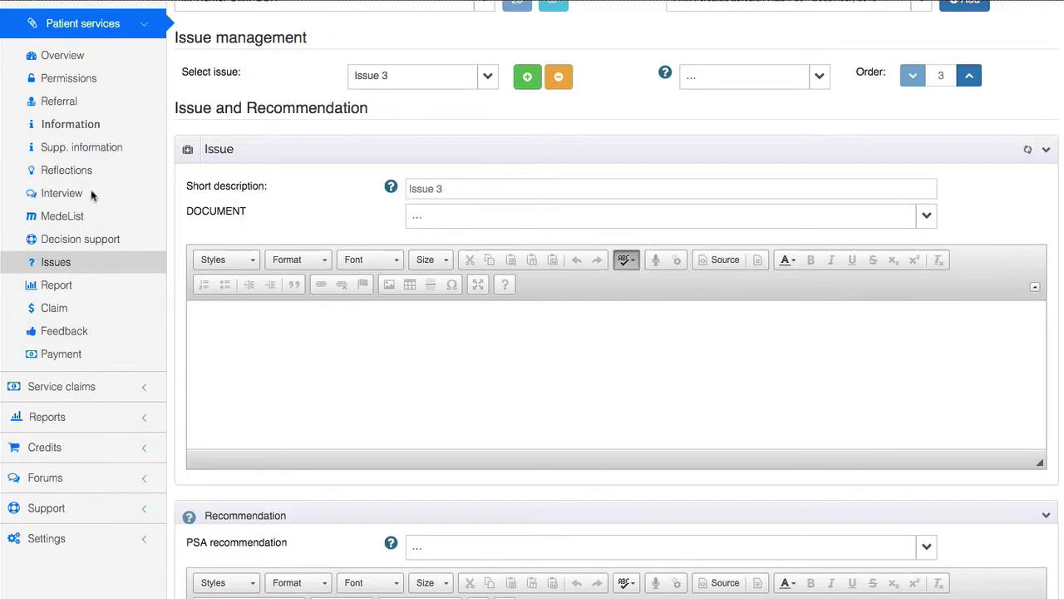
drag(468, 191, 294, 175)
text(bl)
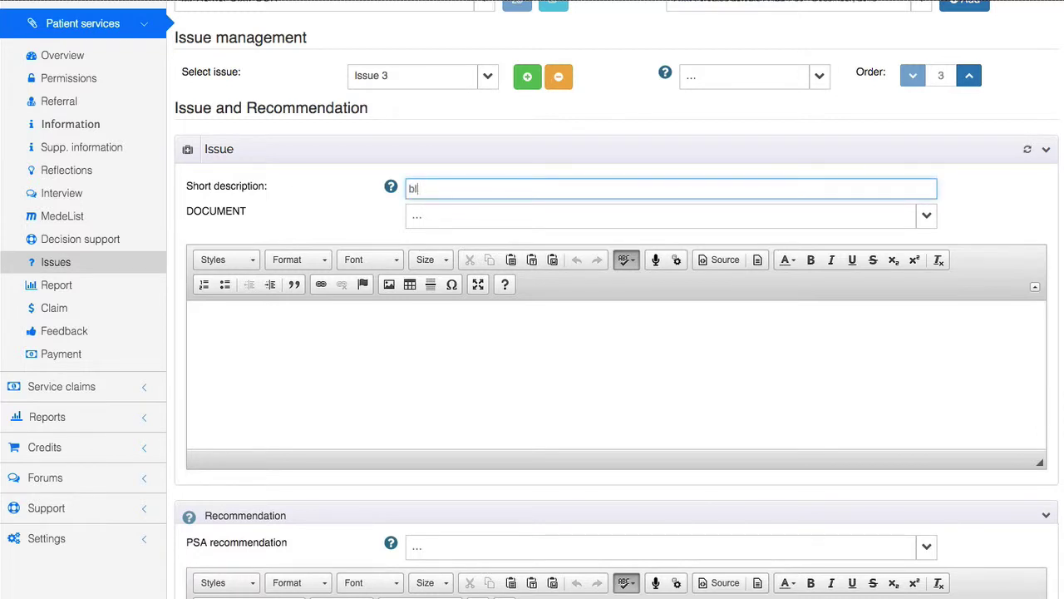
text(leeding risk)
Step: Set the DOCUMENT classification of the bleeding risk issue to Toxicity caused by drug interaction
click(459, 221)
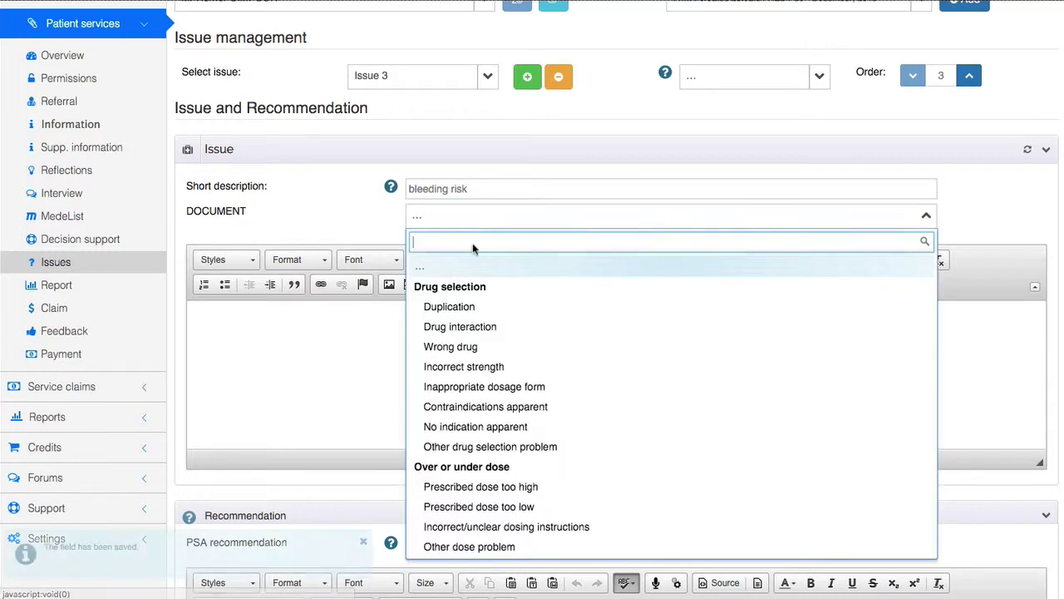
scroll(546, 448, down, 15)
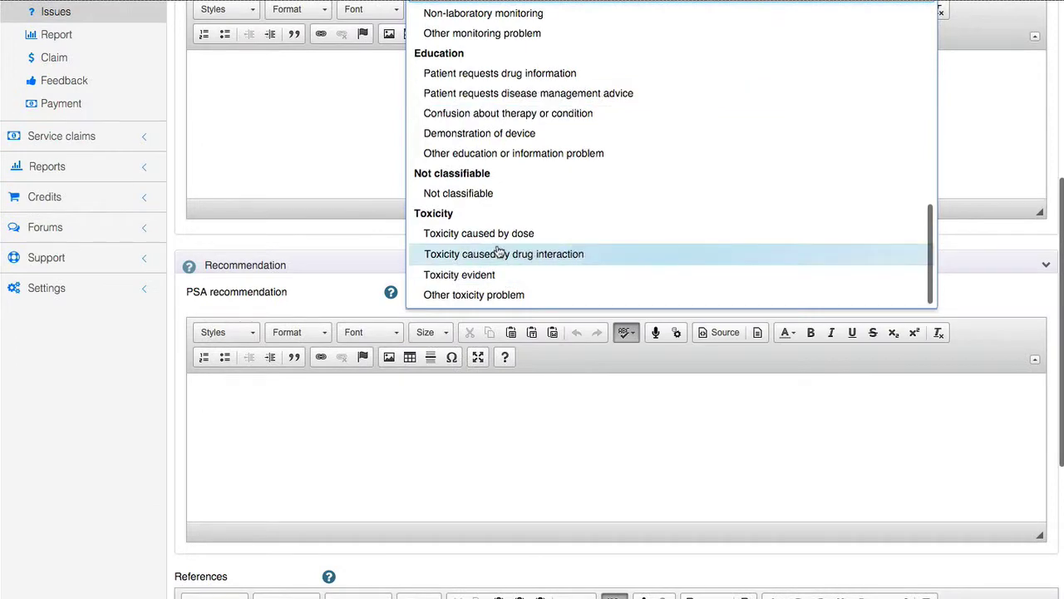
scroll(497, 252, up, 4)
scroll(503, 497, down, 2)
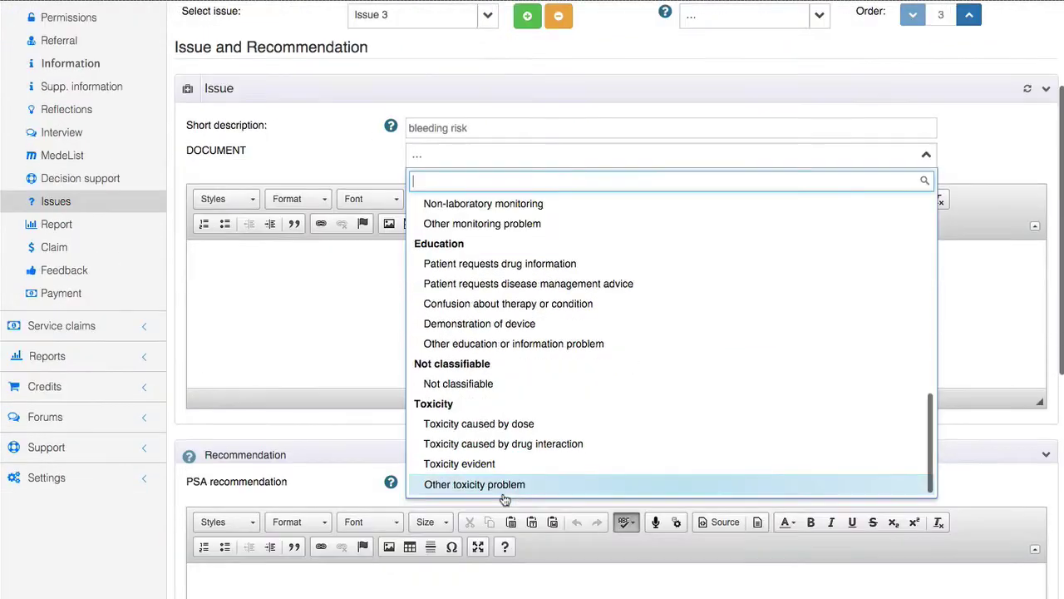
click(497, 445)
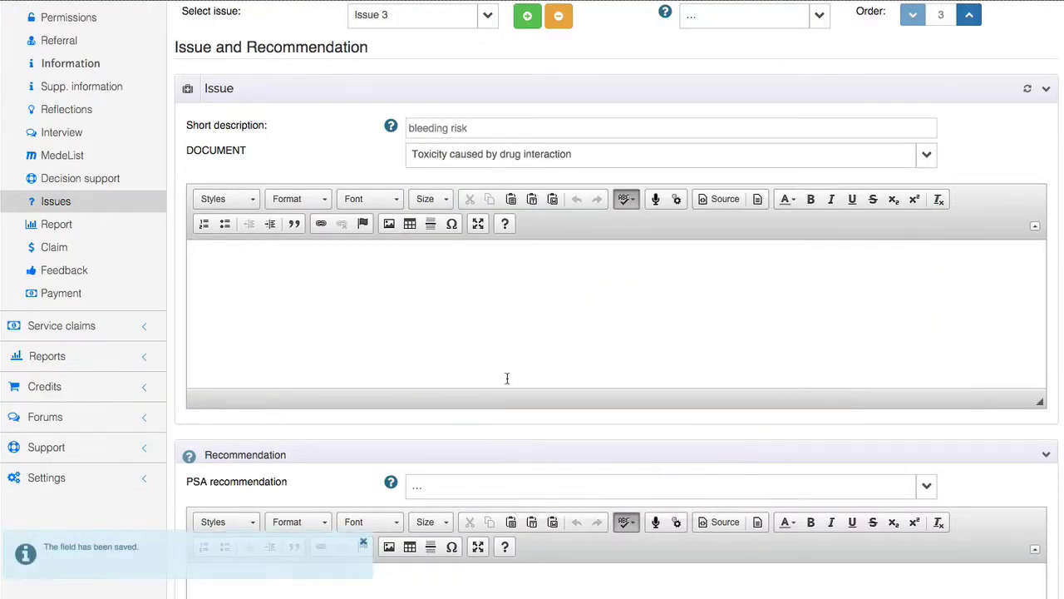
Step: Set the PSA recommendation of the bleeding risk issue to R18 Monitoring: non-laboratory test
scroll(506, 375, down, 2)
click(488, 353)
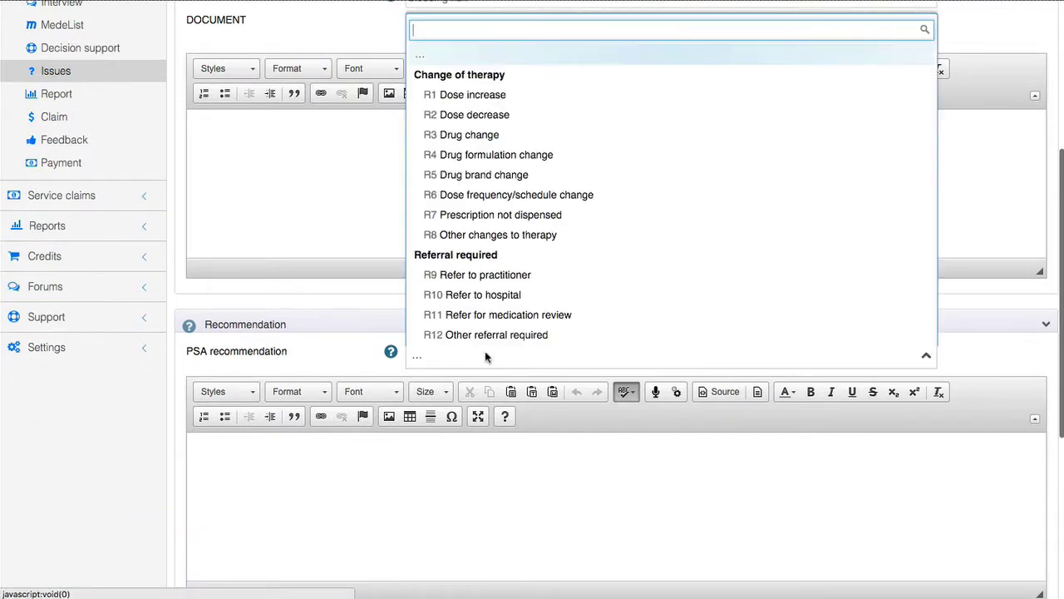
scroll(490, 345, down, 2)
scroll(492, 342, down, 5)
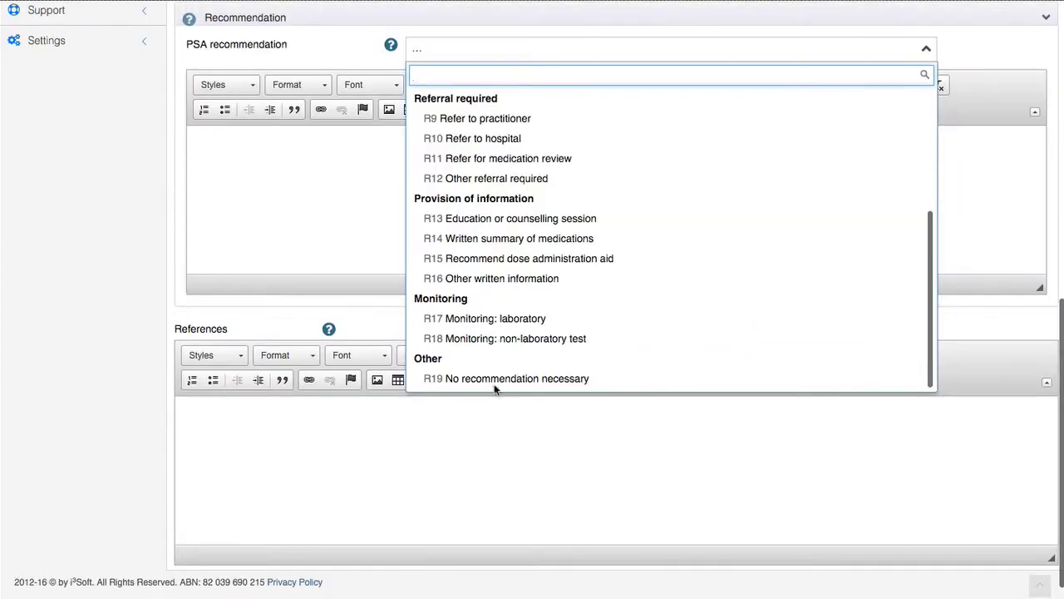
click(477, 342)
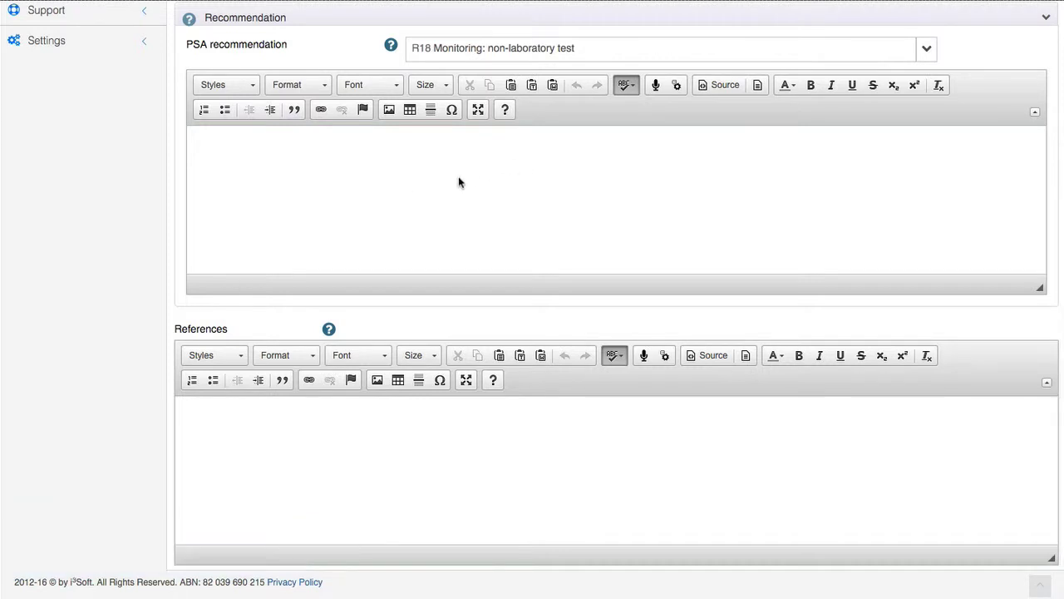
Step: Describe the bleeding risk issue: rivaroxaban 20mg daily, fish oil 9g daily and rarely meloxicam 7.5mg, no signs of a bleed, fish oil improving joint stiffness
scroll(454, 180, up, 3)
scroll(455, 179, up, 2)
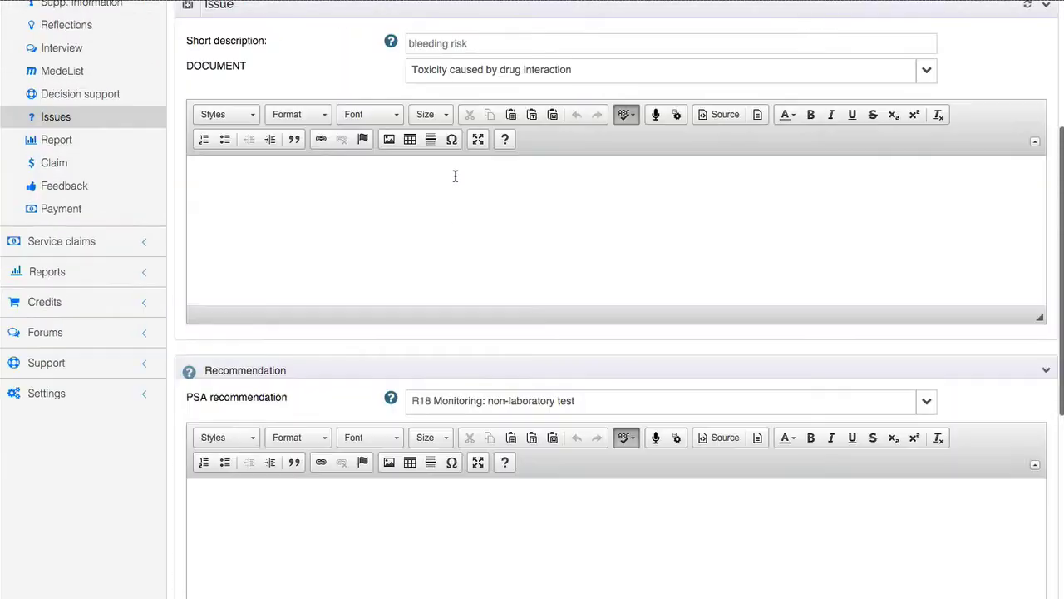
click(398, 255)
text(Homer takes rivaroxaban 20mg daily, fish oil 9g daily and (rarely) meloxicam 7.5mg daily. I note that fish oil and meloxicam have antiplatelet effects and may increase the risk of bleeding with rivaroxaban. Homer explained that he did not have any signs of a bleed. He also stated that he felt that the fish oil has improved the stiffness of his joints.)
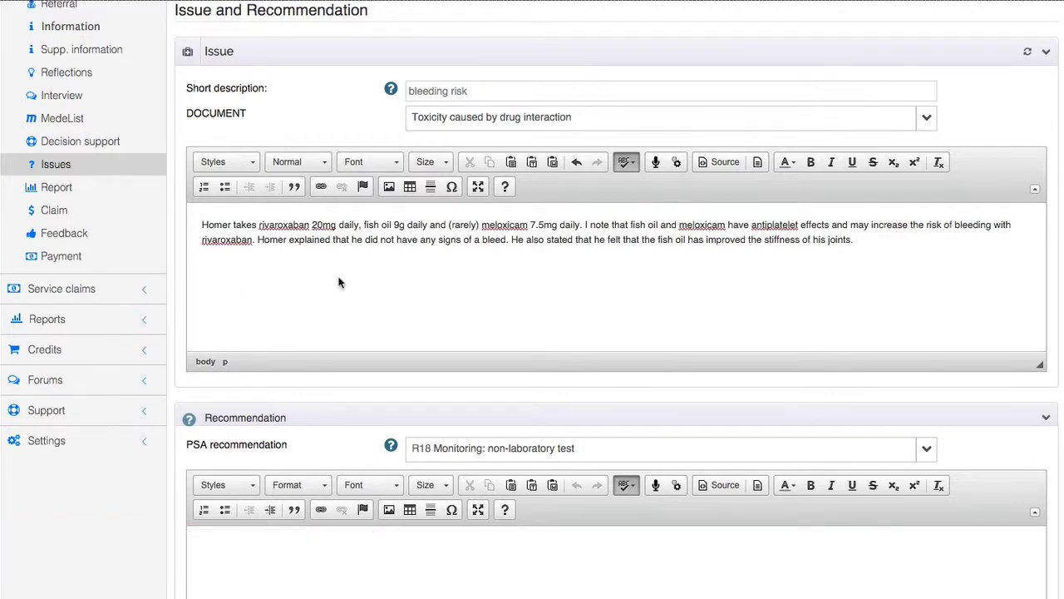
Step: Enter the recommendation to monitor for signs of bleeds and, if the risk is too high, consider ceasing meloxicam and/or fish oil
scroll(340, 283, down, 3)
click(342, 350)
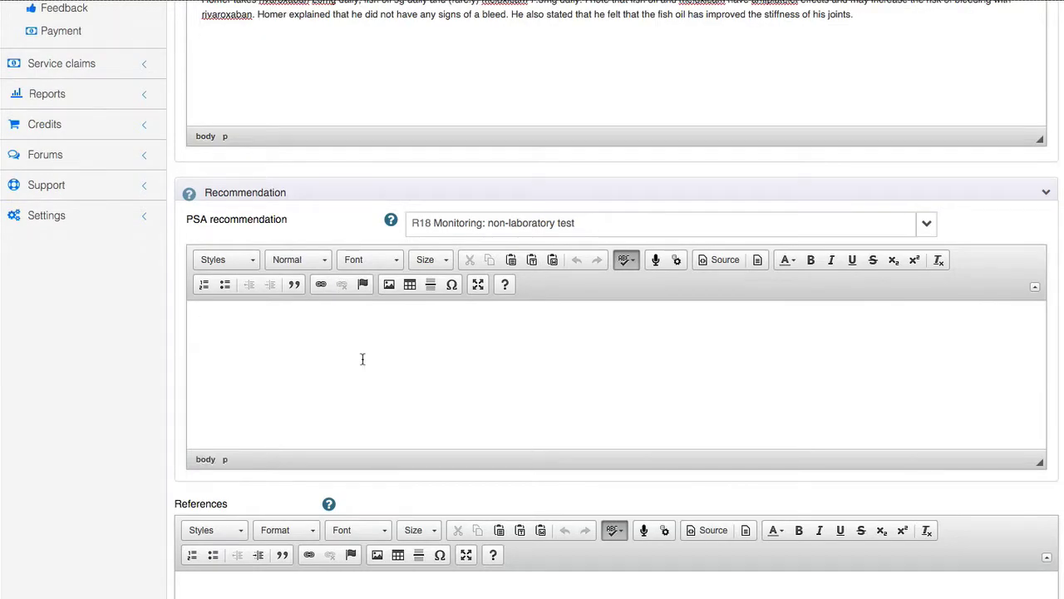
text(Given the risk of bleeds with this combination of medications, you may wish to monitor for signs of bleeds and, if you feel the risk is too high, consider ceasing the use of meloxicam and/or fish oil.)
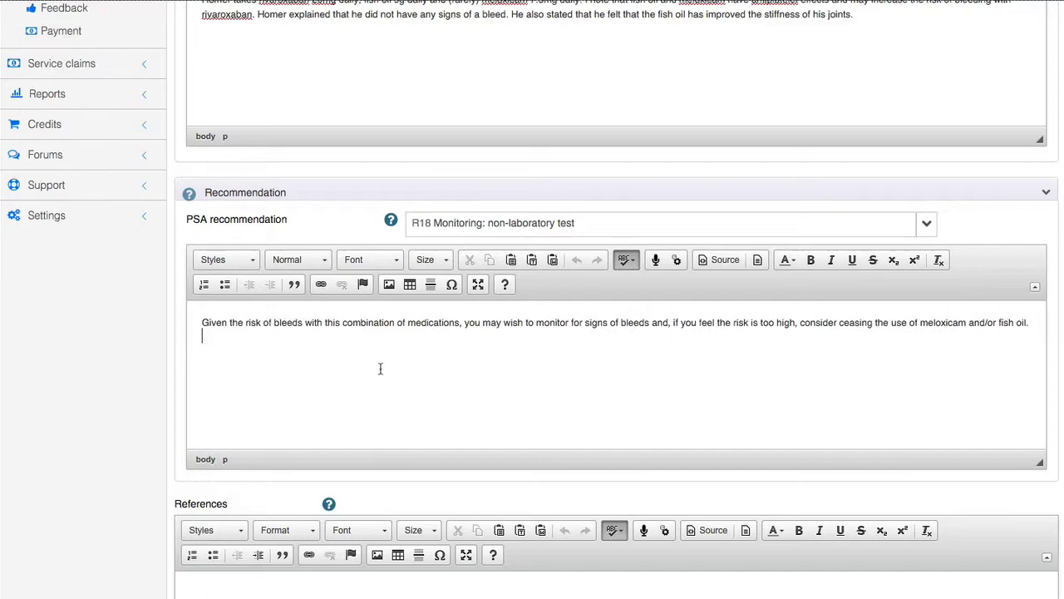
Step: Check the list of issues recorded for this review, keeping the current issue selected
scroll(382, 364, up, 3)
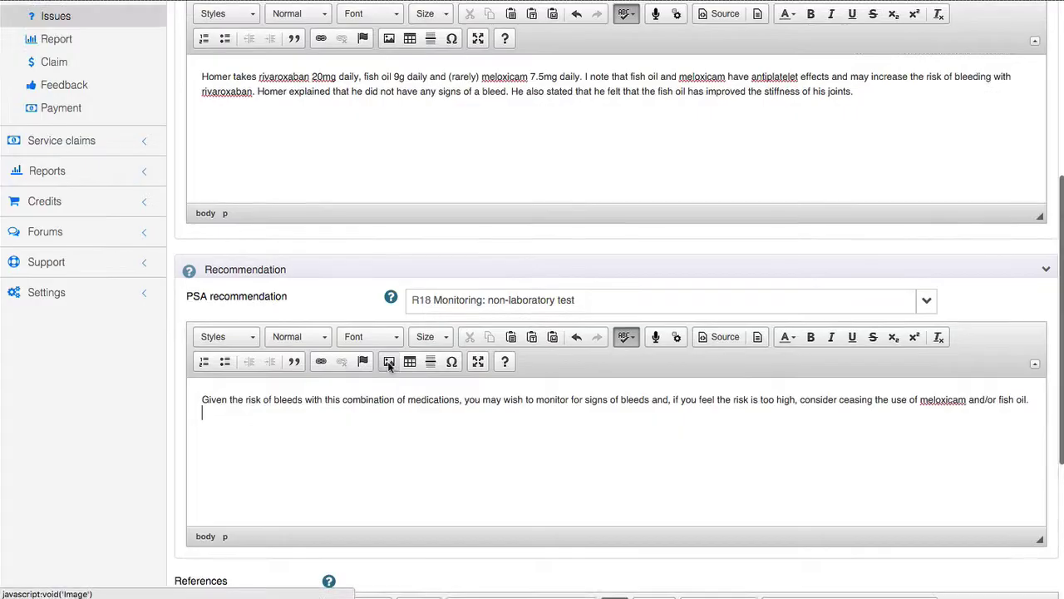
scroll(479, 200, up, 2)
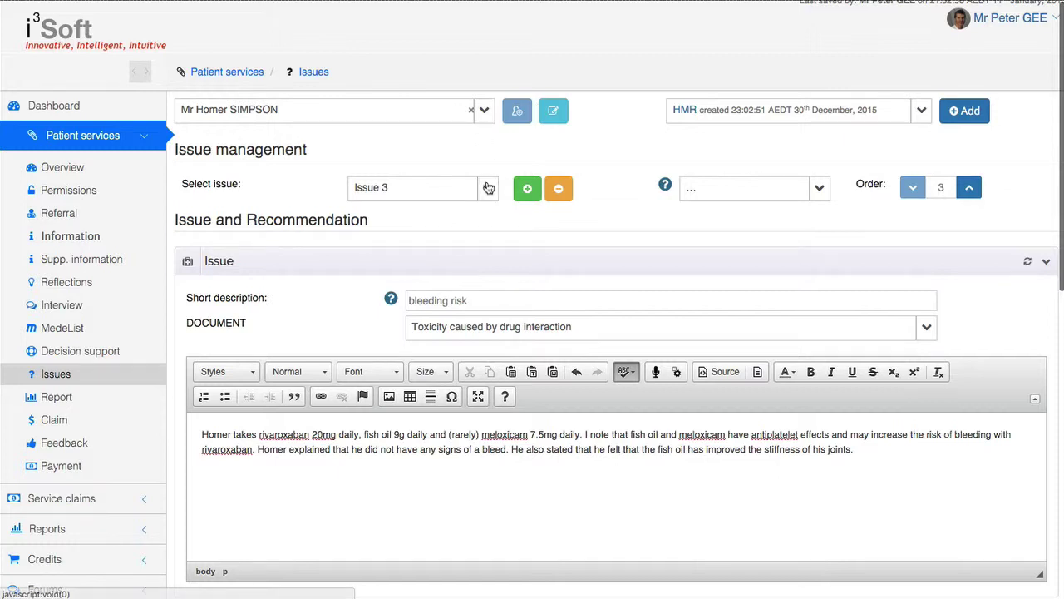
click(487, 190)
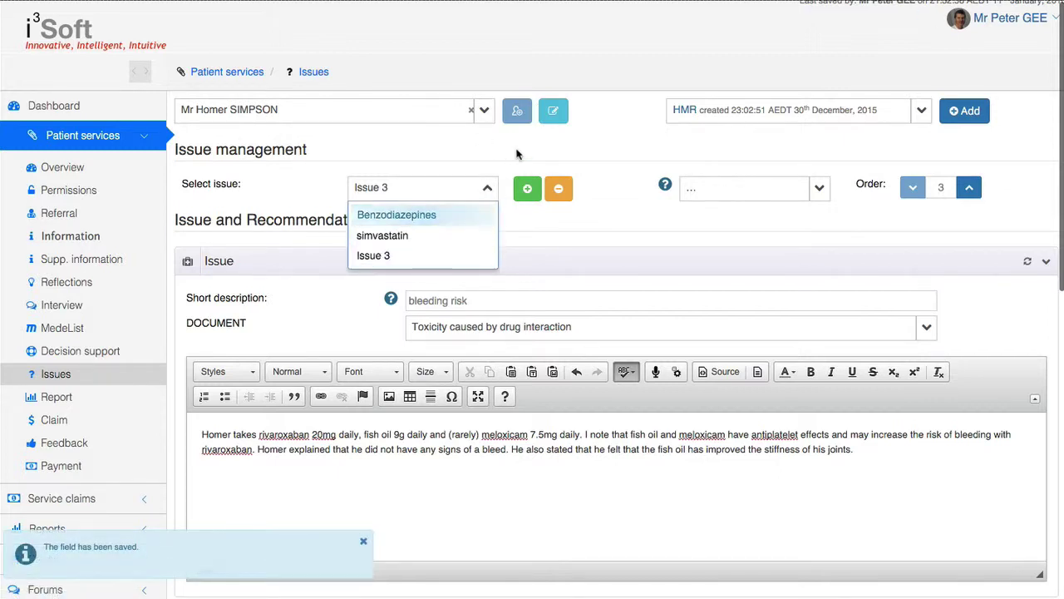
click(517, 155)
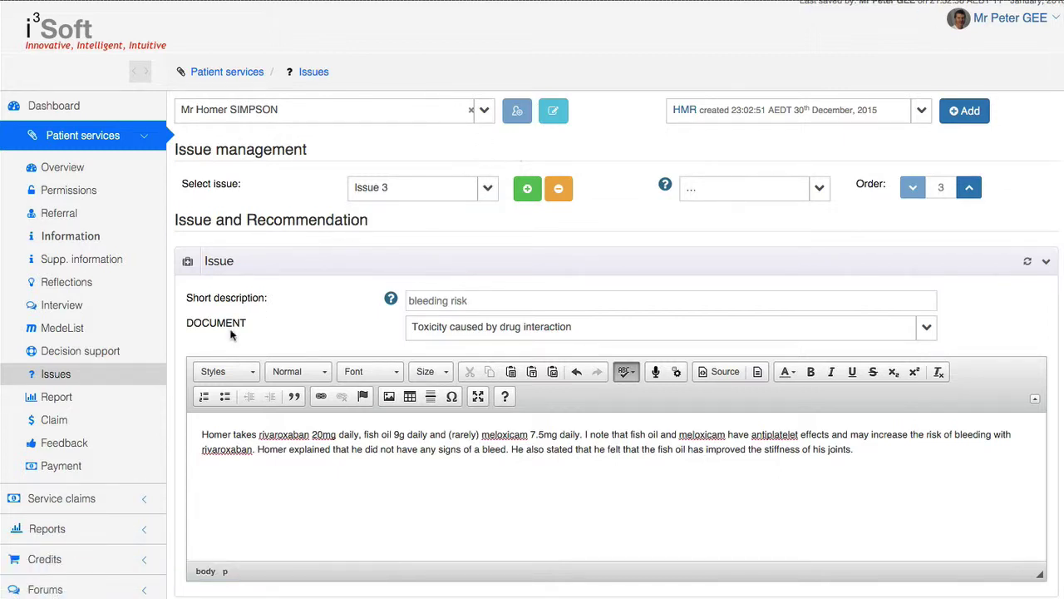
Step: Open the review's report and read through the letter introduction
click(89, 400)
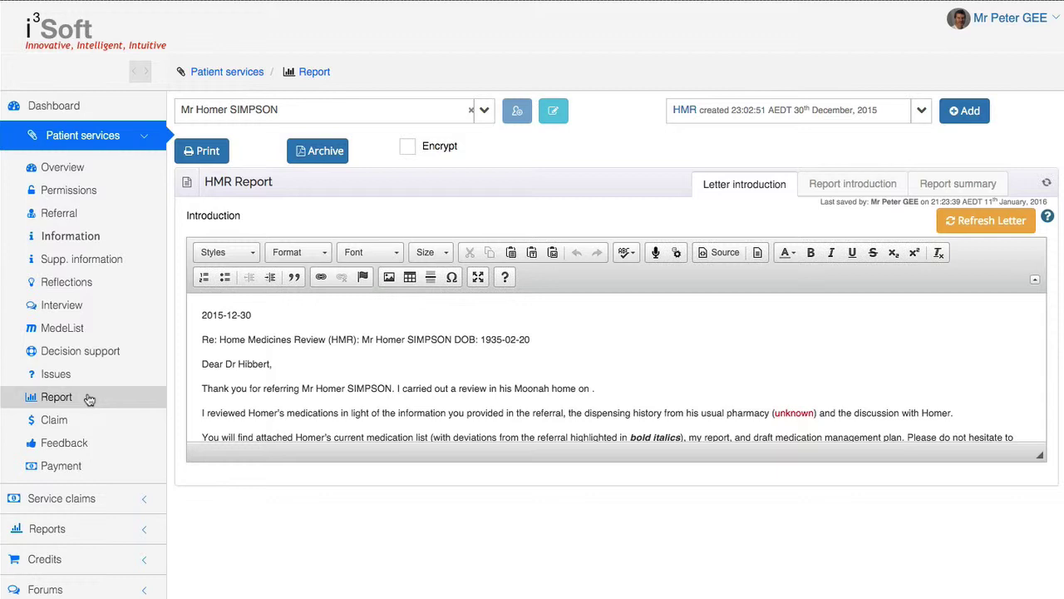
click(300, 354)
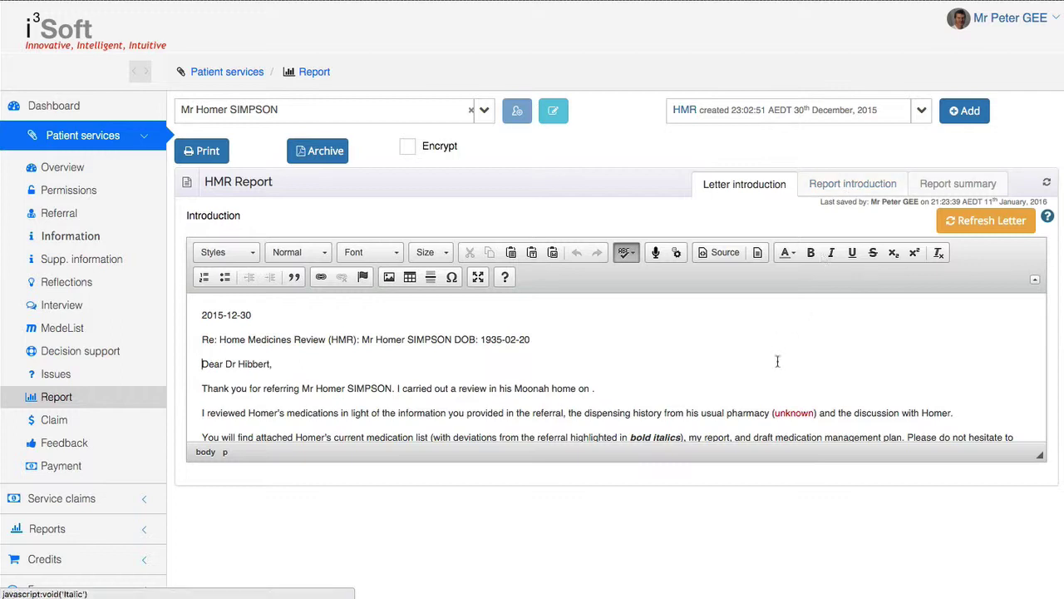
scroll(779, 366, down, 3)
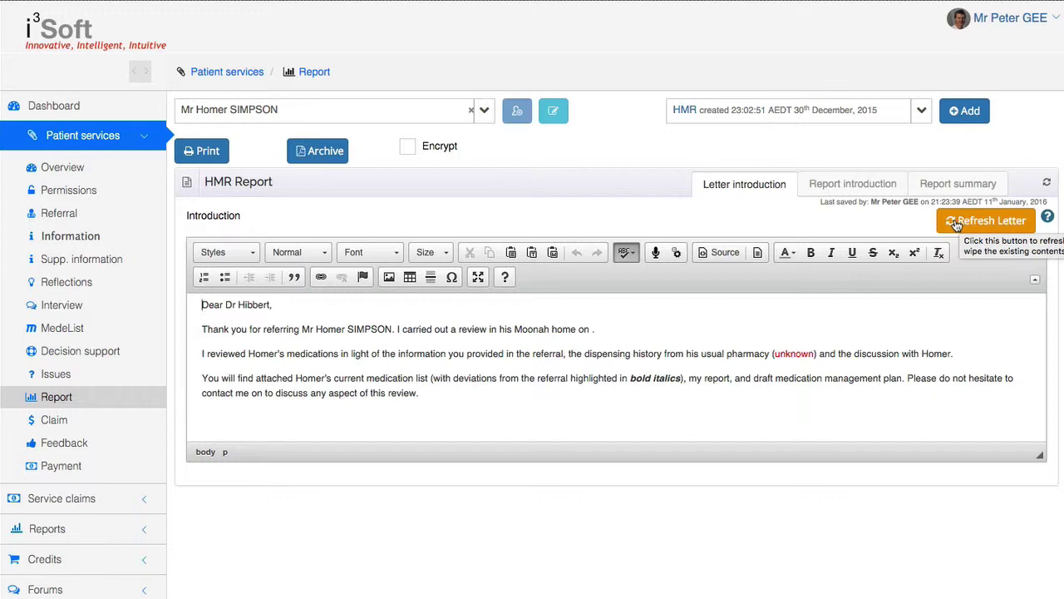
Step: Review the report introduction and the report summary down to the signature
click(870, 192)
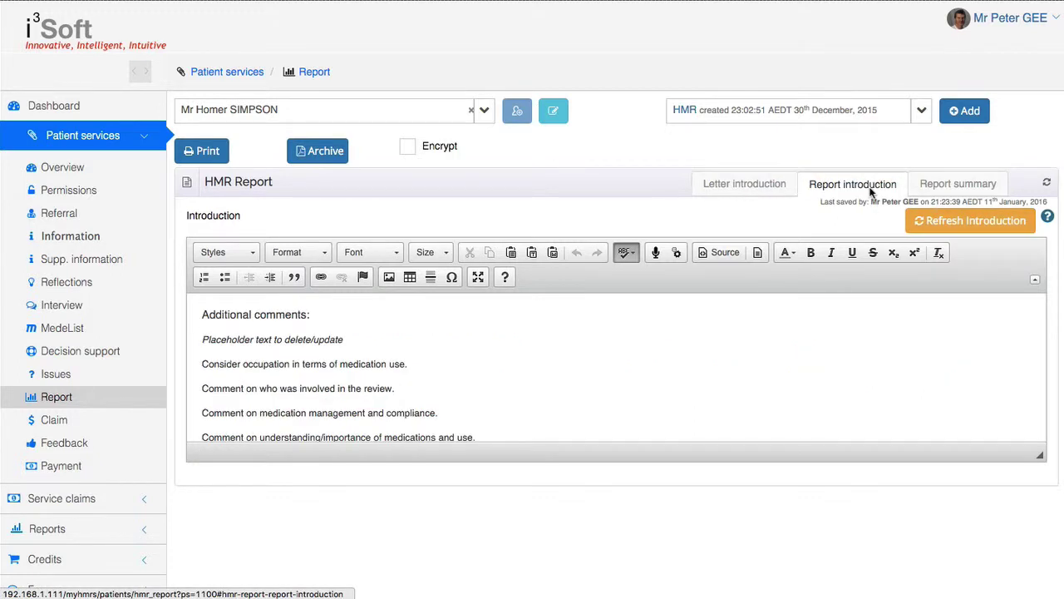
click(946, 192)
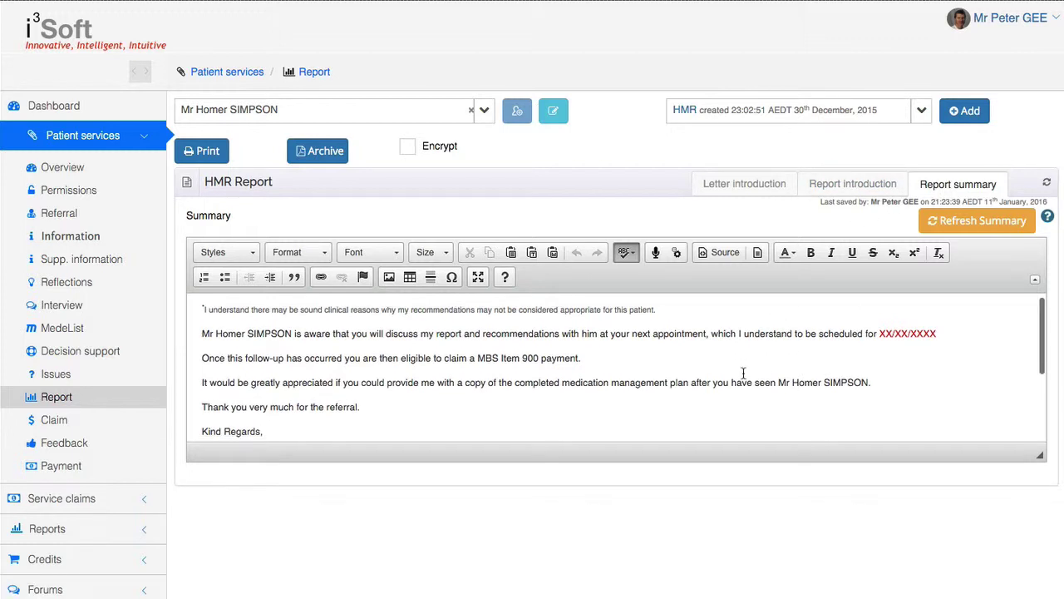
scroll(743, 372, down, 1)
scroll(743, 372, down, 1)
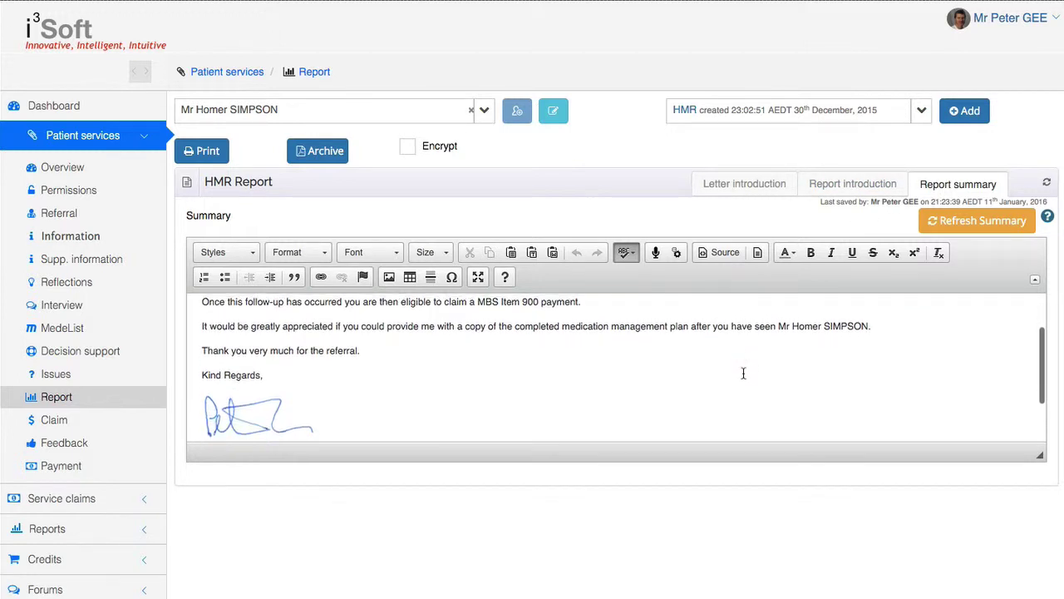
scroll(743, 372, up, 1)
scroll(736, 368, up, 1)
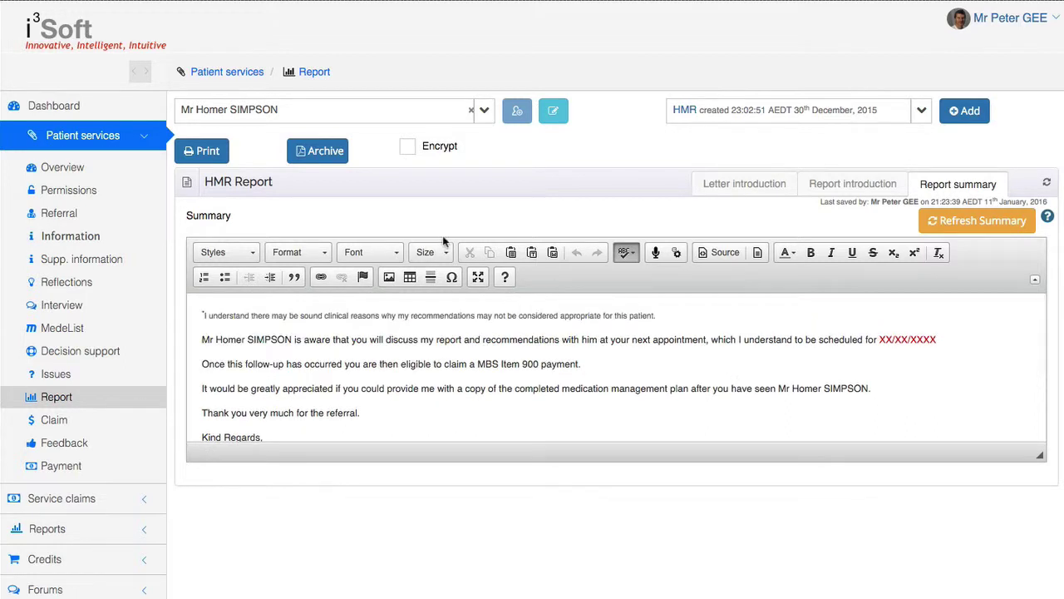
Step: Open the PDF print preview of the report and examine the cover letter, patient details and medication list
click(201, 151)
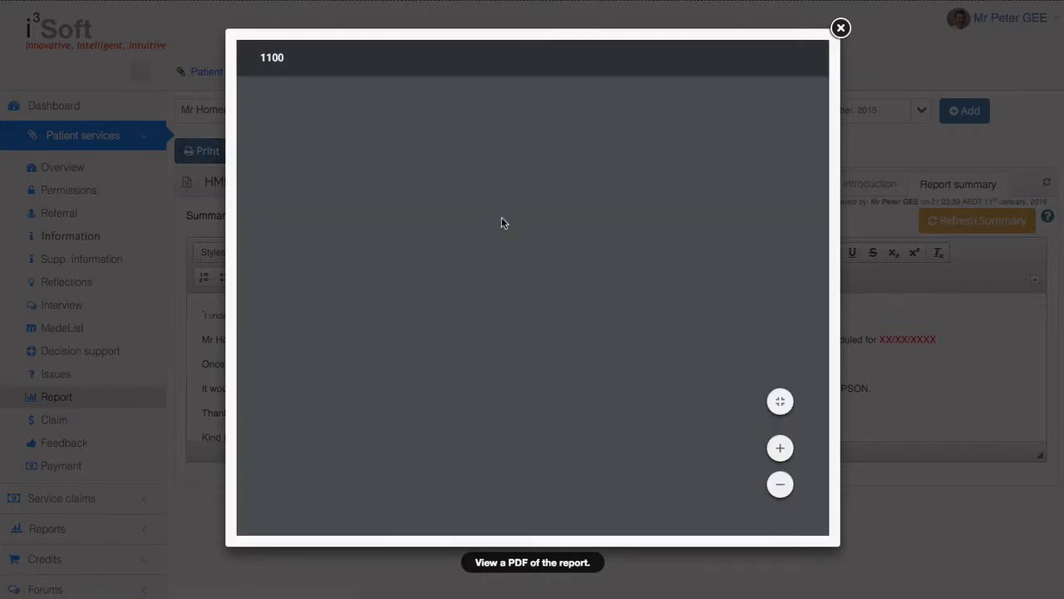
scroll(534, 288, down, 1)
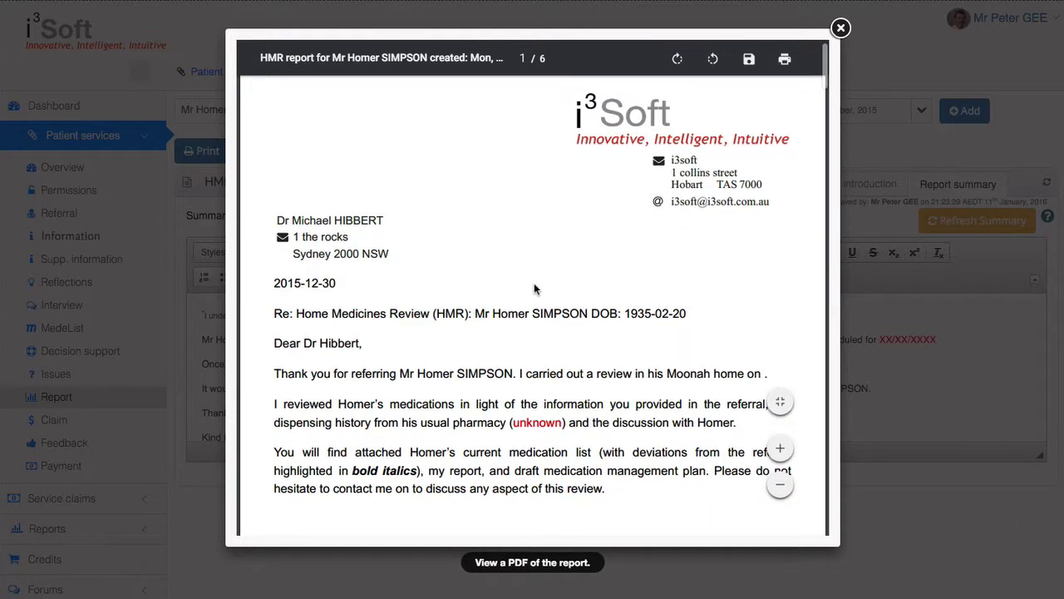
scroll(534, 289, down, 10)
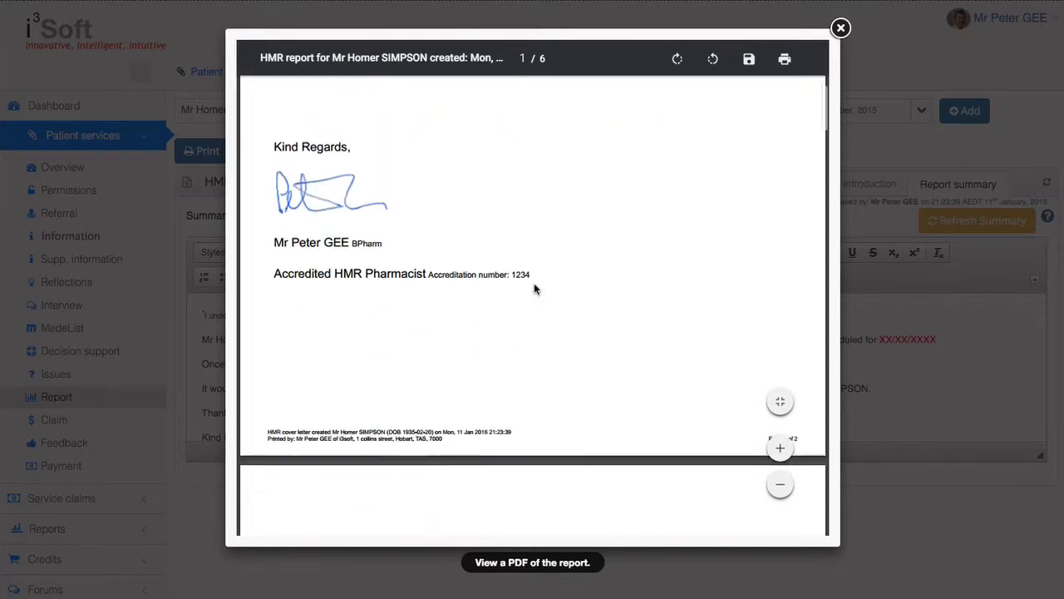
scroll(534, 288, down, 10)
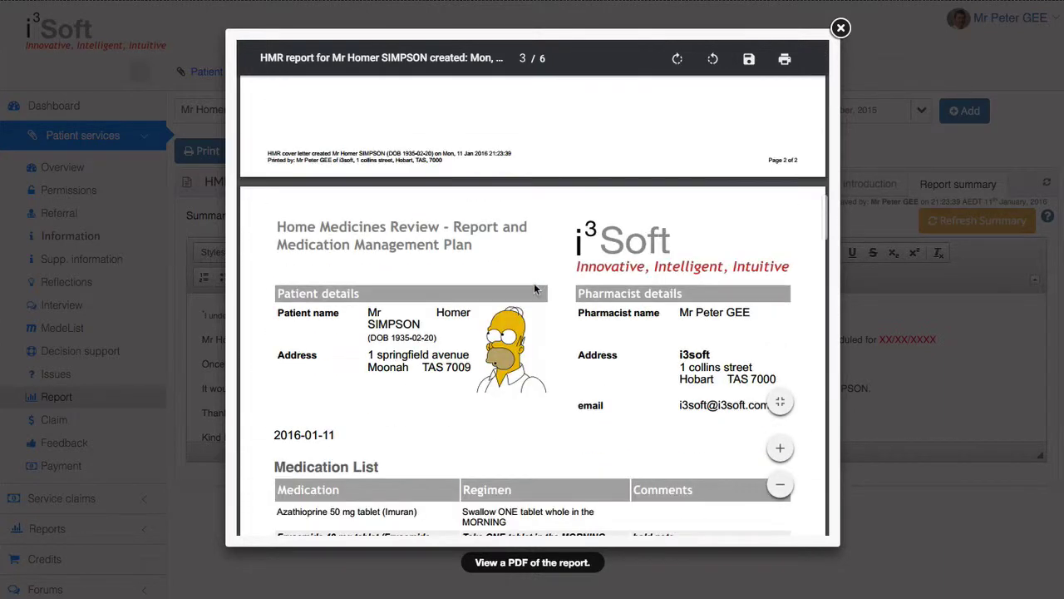
scroll(534, 287, down, 4)
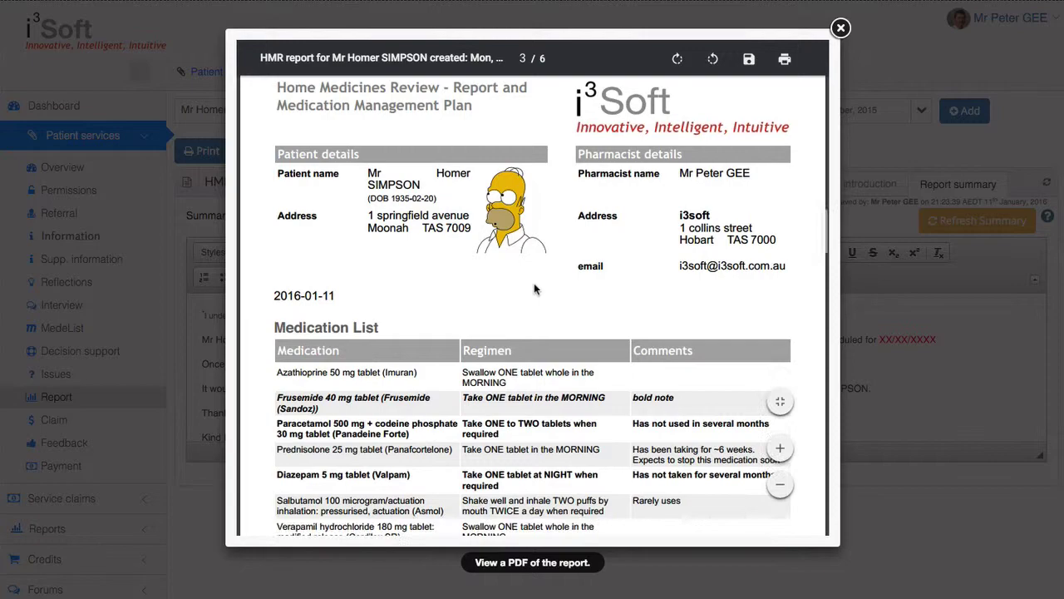
scroll(535, 288, down, 10)
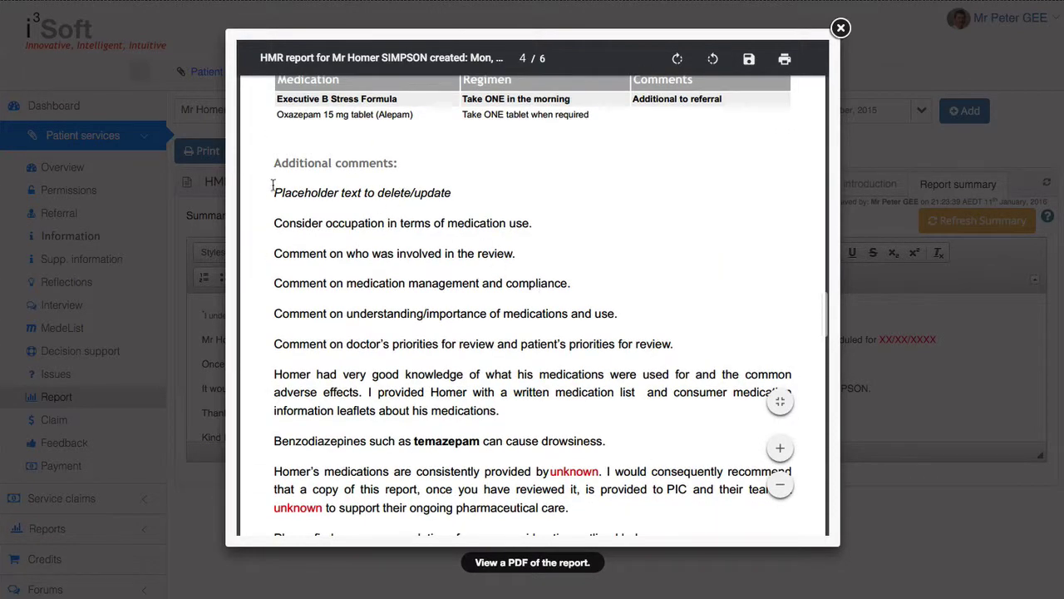
Step: Read the Additional comments section of the PDF report, including the placeholder text and the benzodiazepine remark
drag(273, 188, 614, 398)
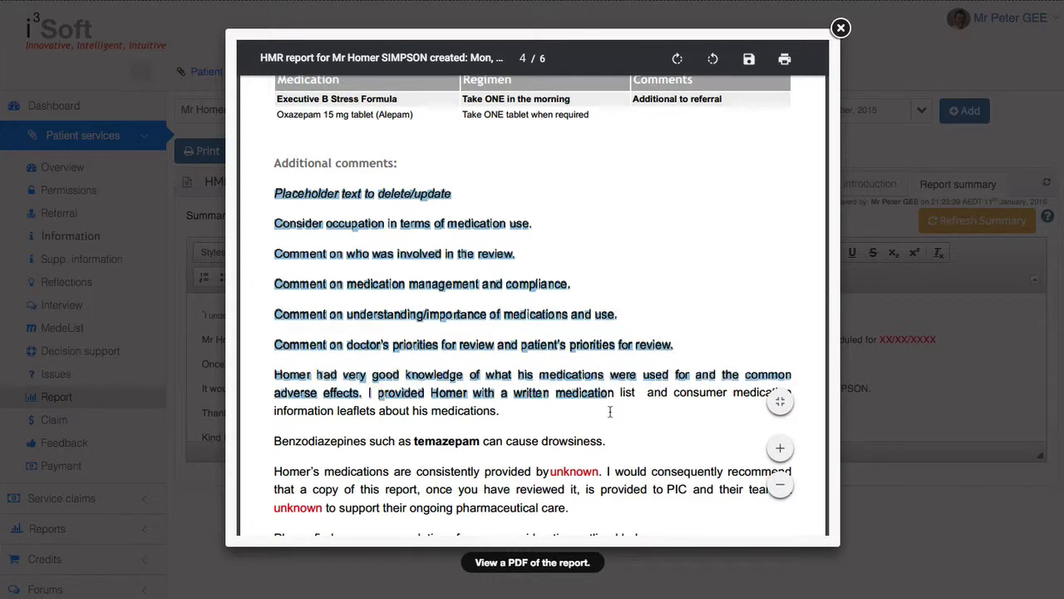
scroll(596, 305, down, 5)
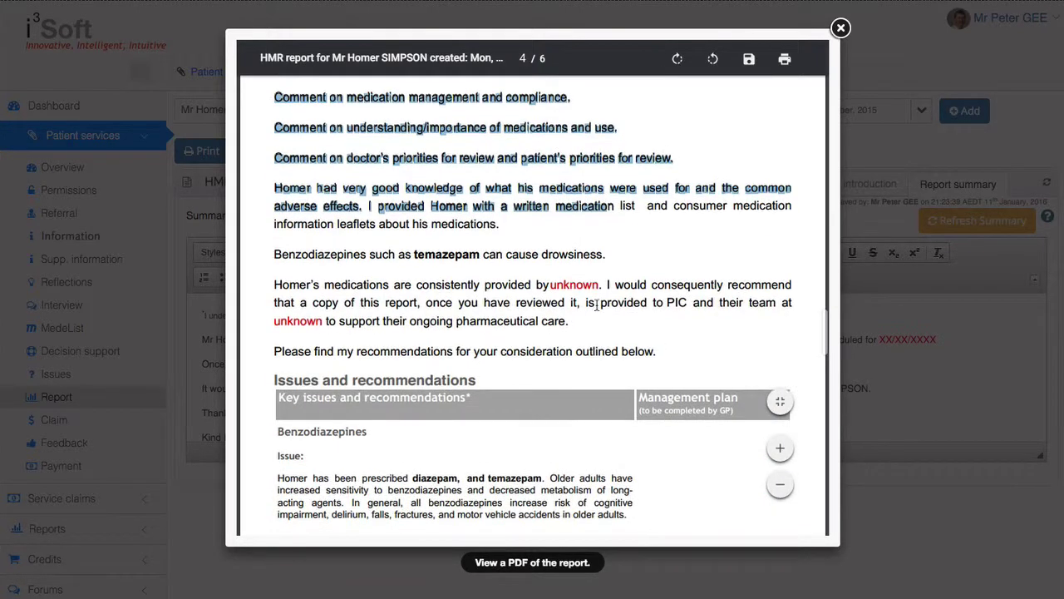
click(293, 253)
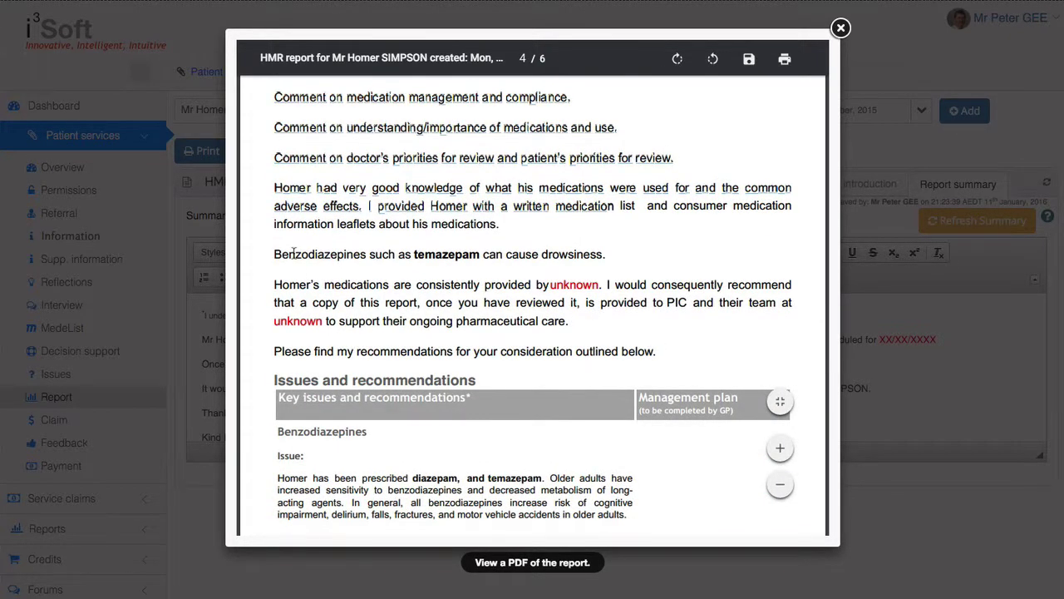
scroll(294, 253, down, 1)
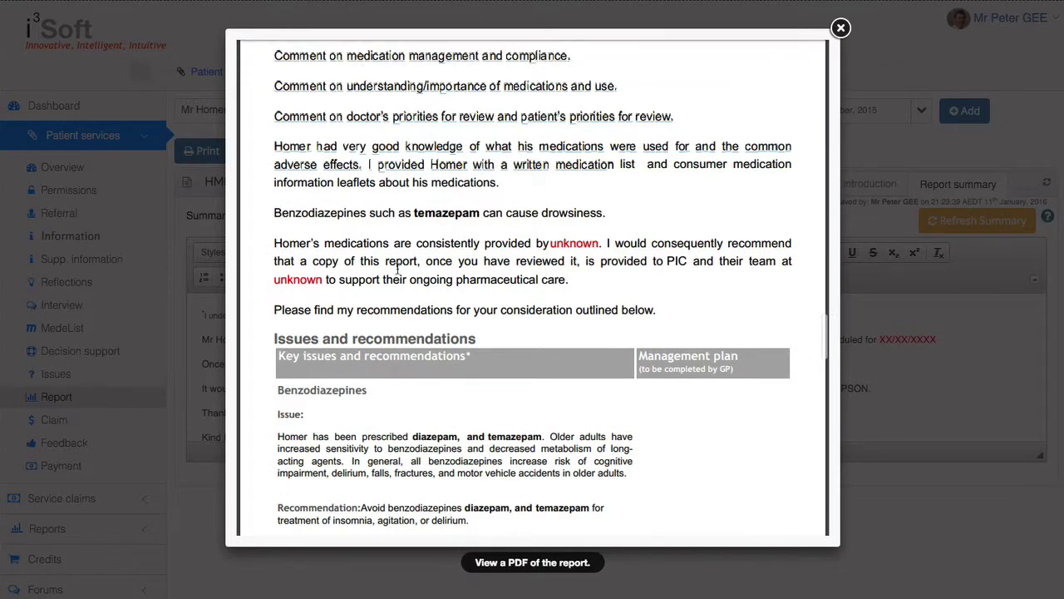
scroll(397, 269, down, 2)
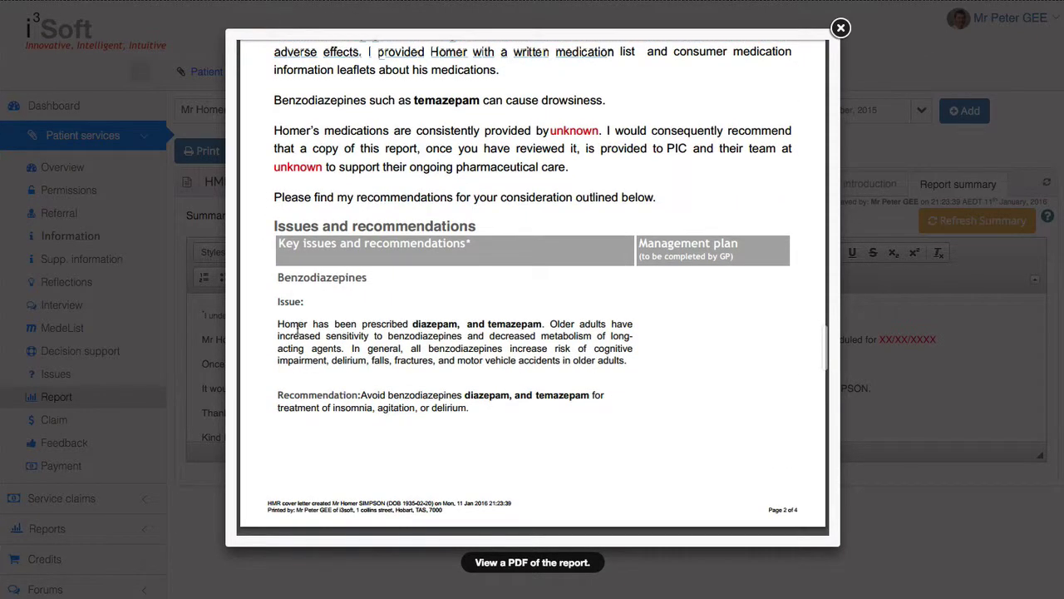
Step: Examine the benzodiazepines, simvastatin and bleeding risk issues with their recommendations in the PDF report, and close the preview
drag(275, 322, 562, 357)
scroll(577, 367, down, 5)
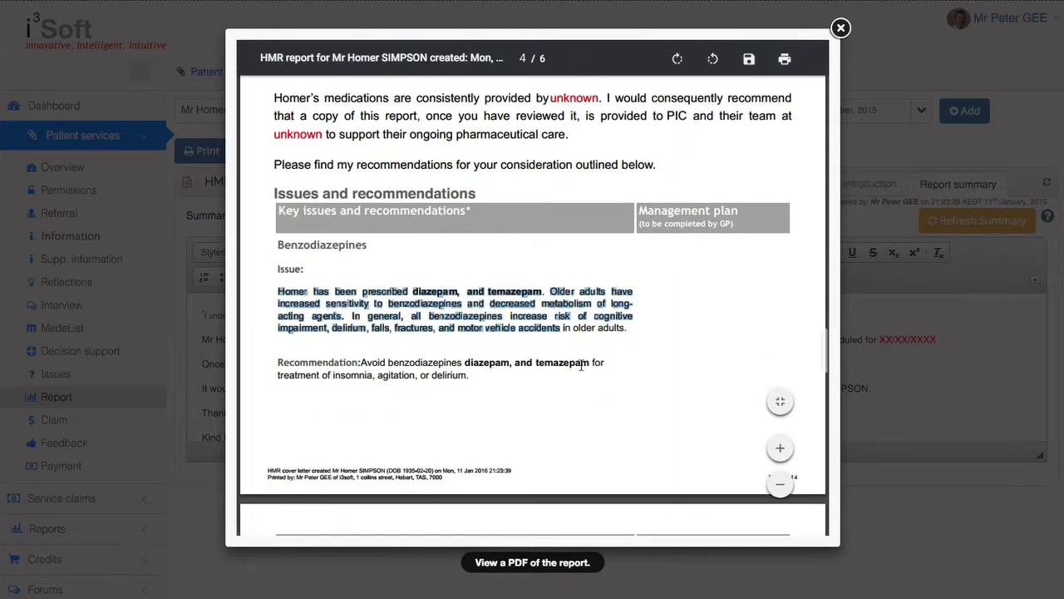
scroll(625, 336, down, 3)
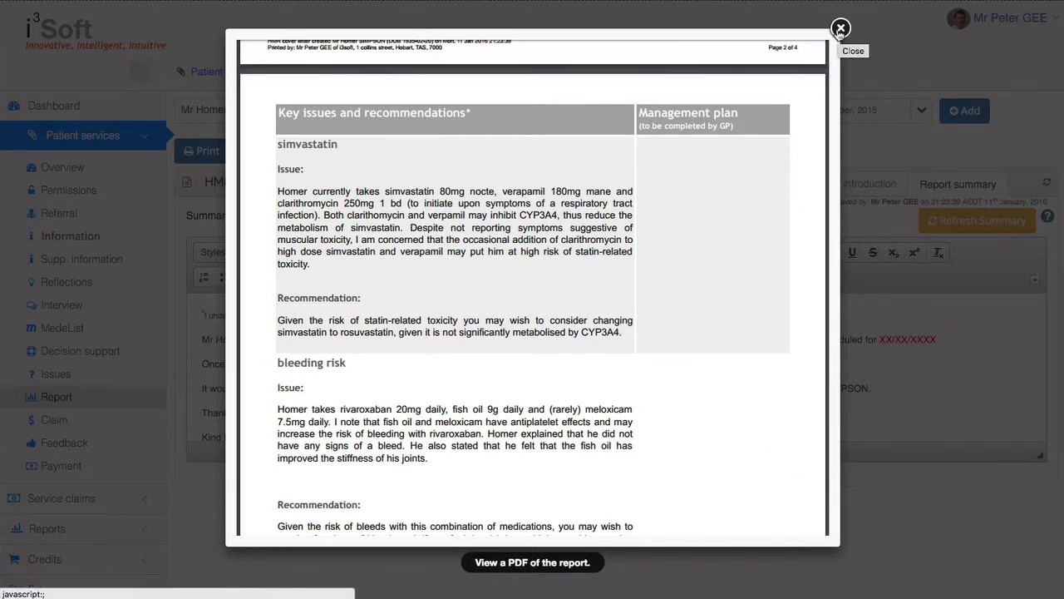
click(840, 29)
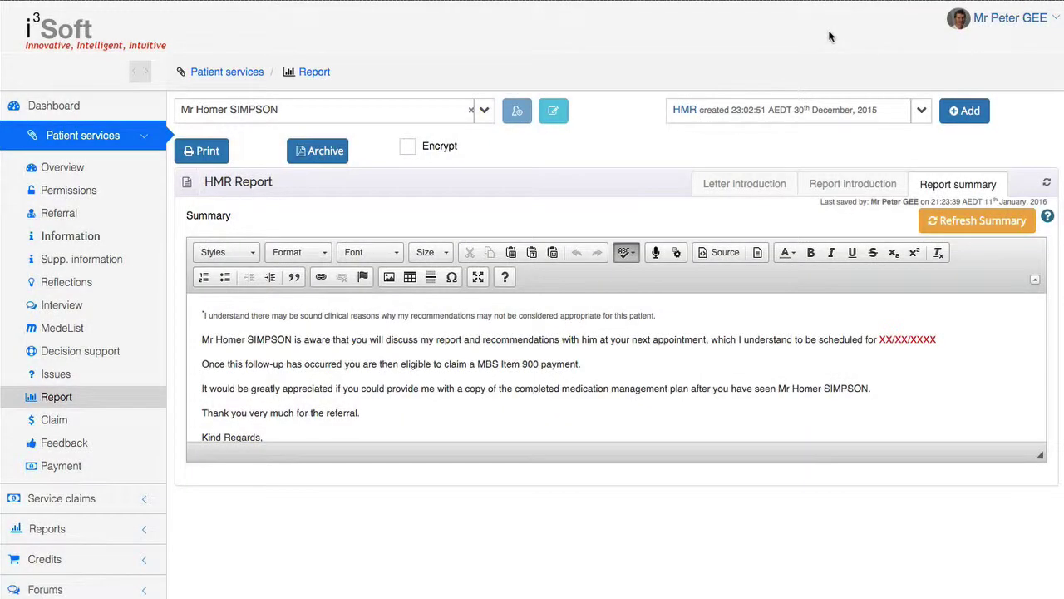